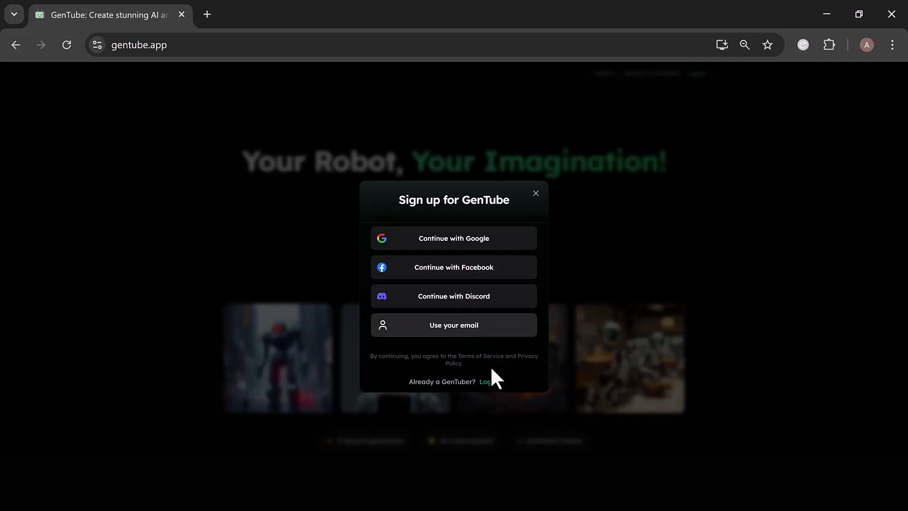
# Step: Sign up with a Google account and browse the trending community images
pyautogui.click(482, 247)
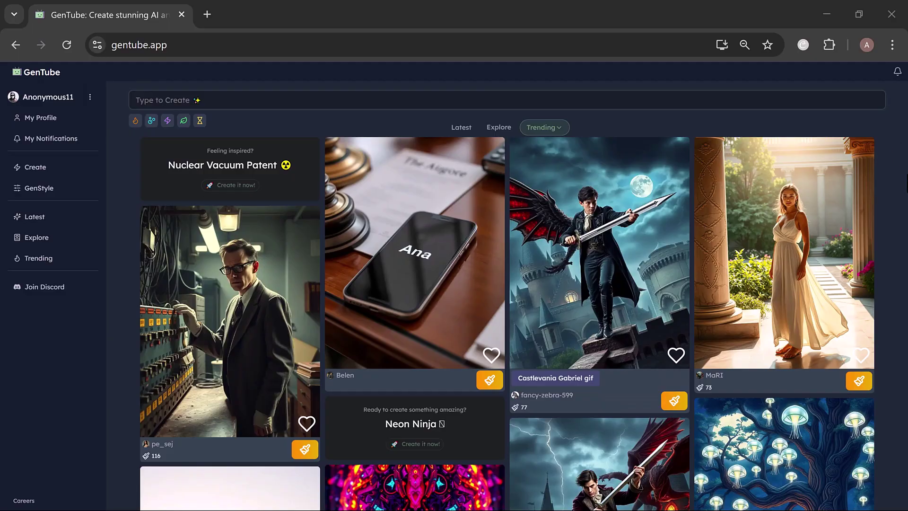
pyautogui.scroll(-8, 865, 135)
pyautogui.scroll(-14, 507, 295)
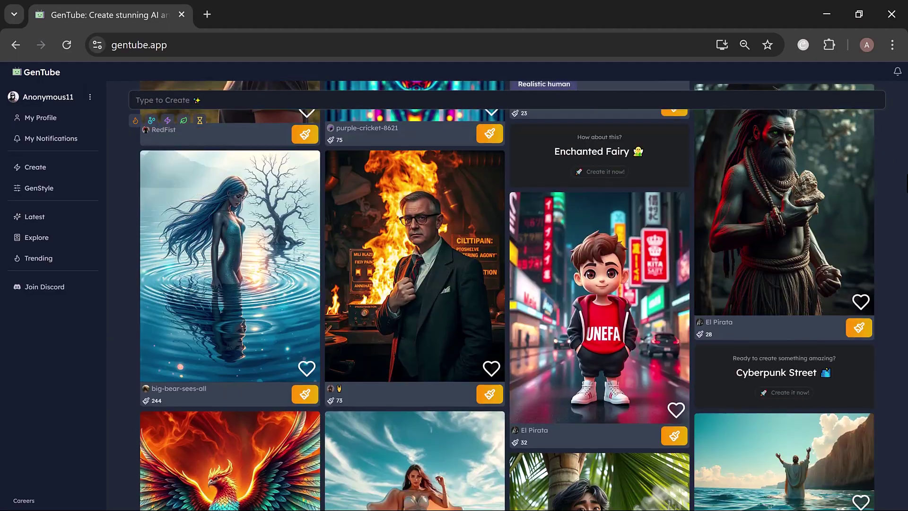
pyautogui.scroll(-16, 507, 295)
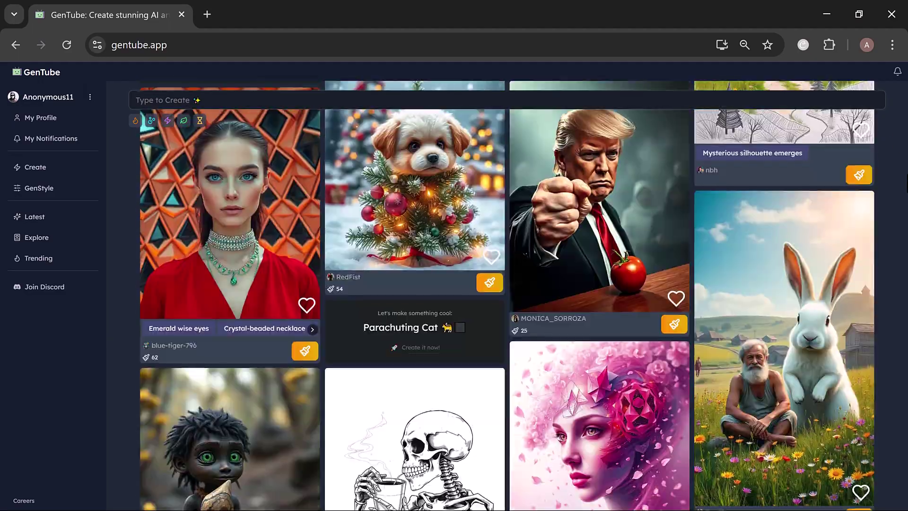
pyautogui.scroll(-16, 506, 295)
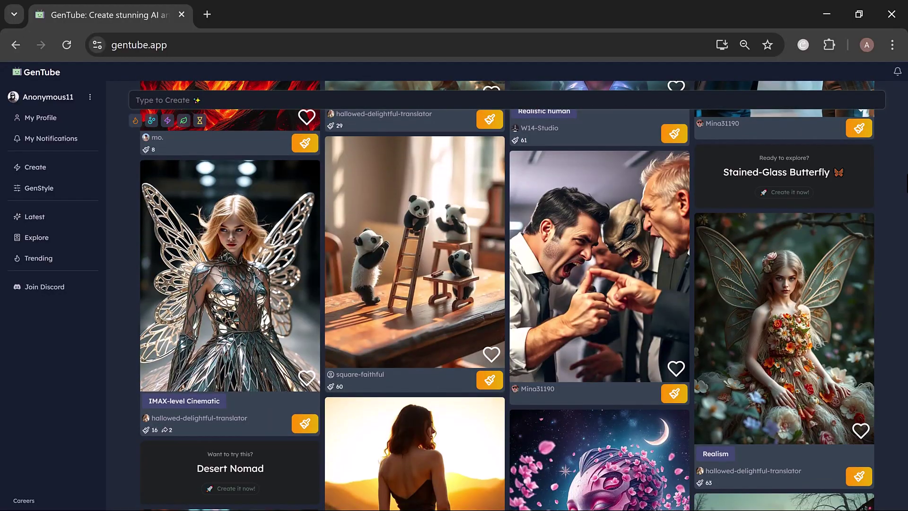
# Step: Open the miniature pandas image, expand its full prompt and look through its remixes
pyautogui.click(433, 142)
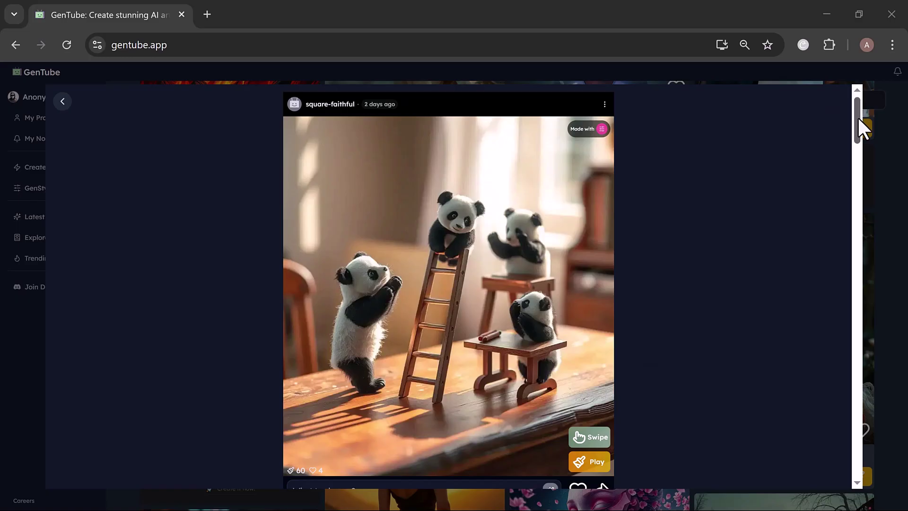
pyautogui.moveTo(858, 117); pyautogui.dragTo(861, 145)
pyautogui.click(605, 266)
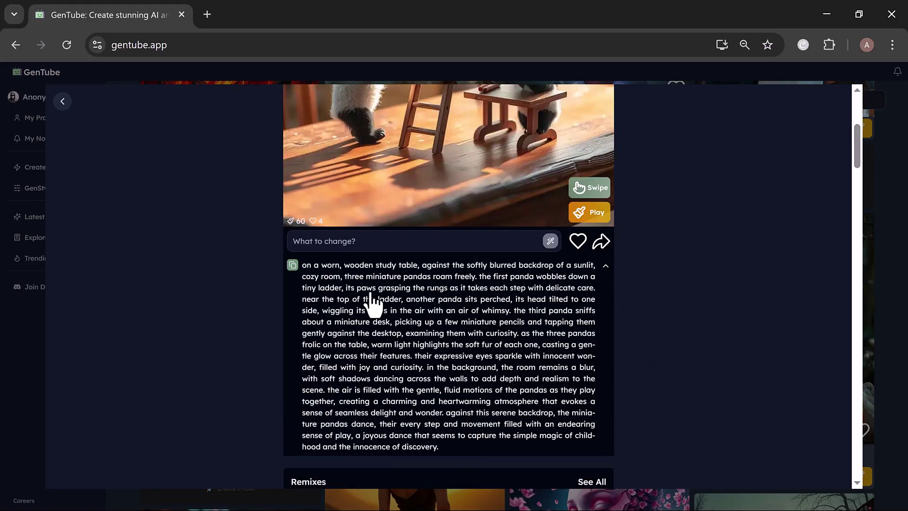
pyautogui.moveTo(303, 266); pyautogui.dragTo(468, 466)
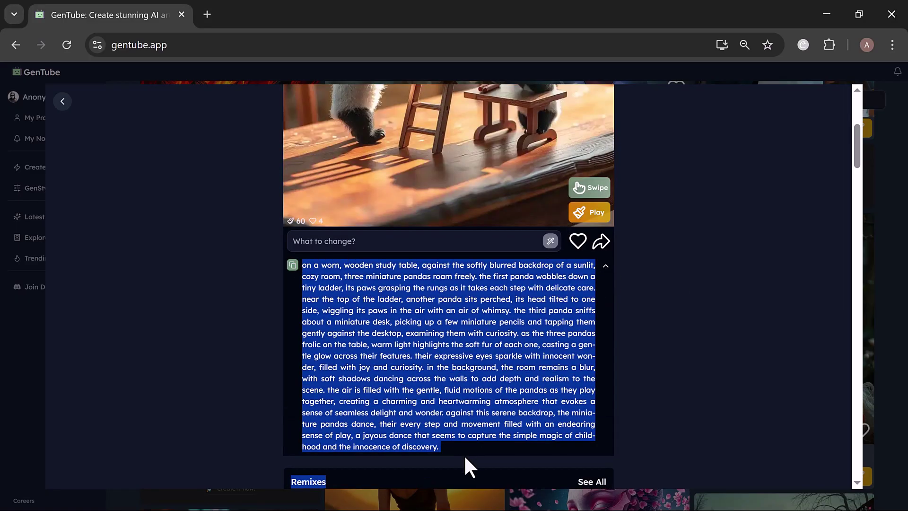
pyautogui.click(645, 329)
pyautogui.moveTo(855, 145); pyautogui.dragTo(863, 245)
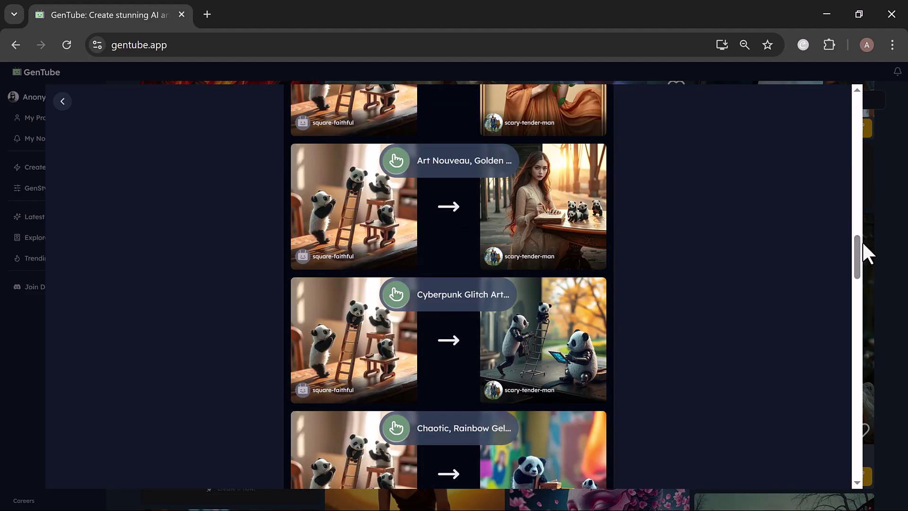
pyautogui.click(876, 152)
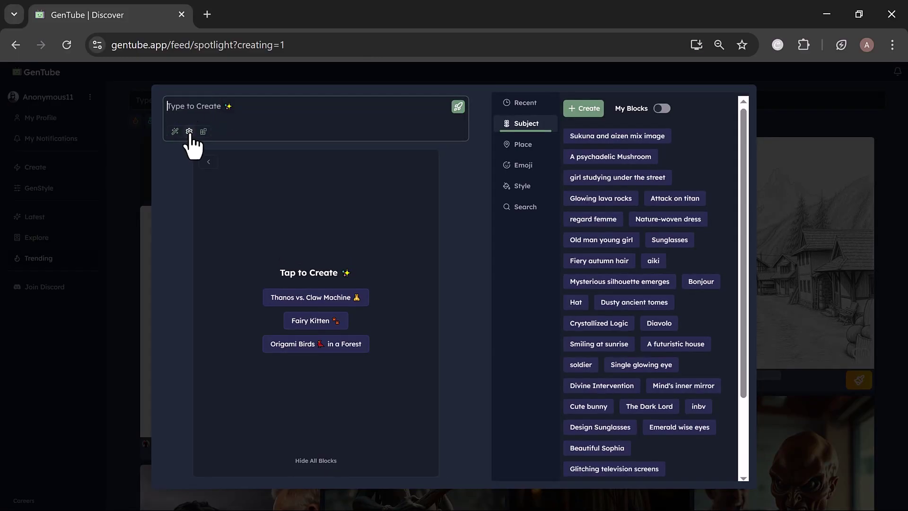
# Step: Set the aspect ratio to 4:3 and generate an image from the prompt "A beautiful girl"
pyautogui.click(189, 132)
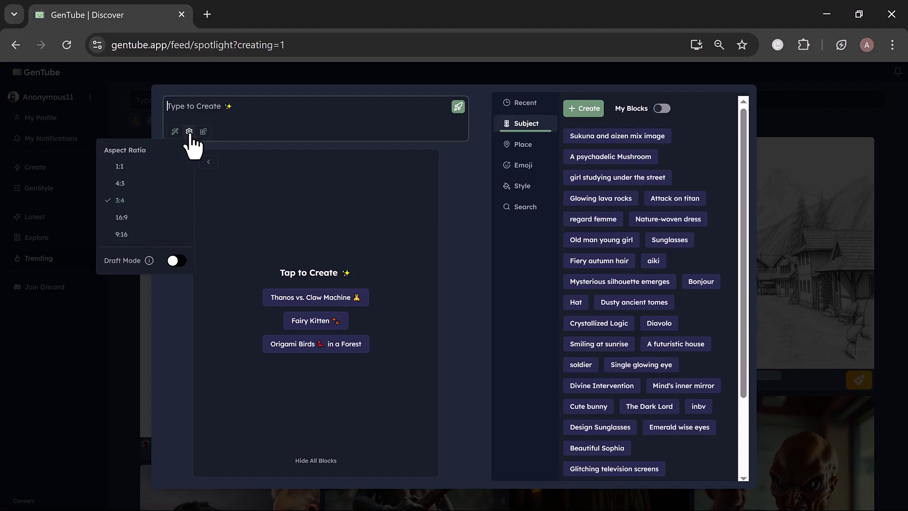
pyautogui.click(129, 185)
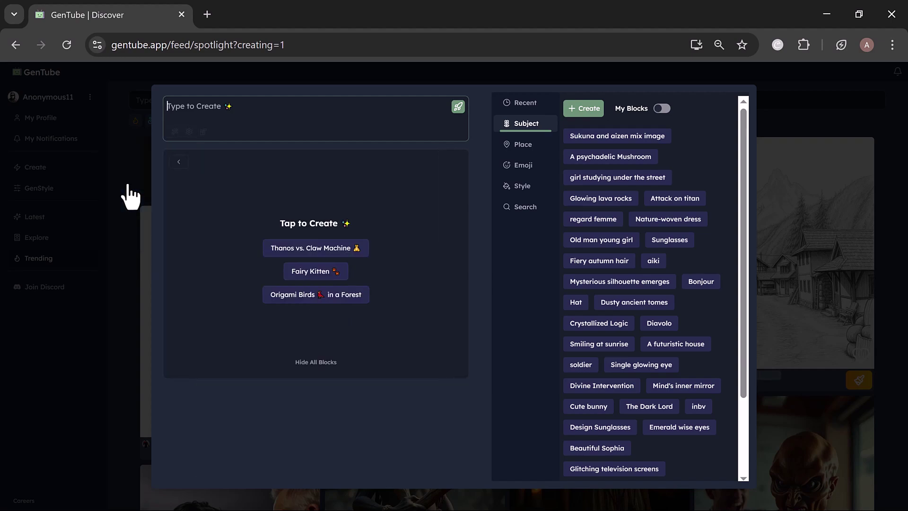
pyautogui.write('A beautiful girl')
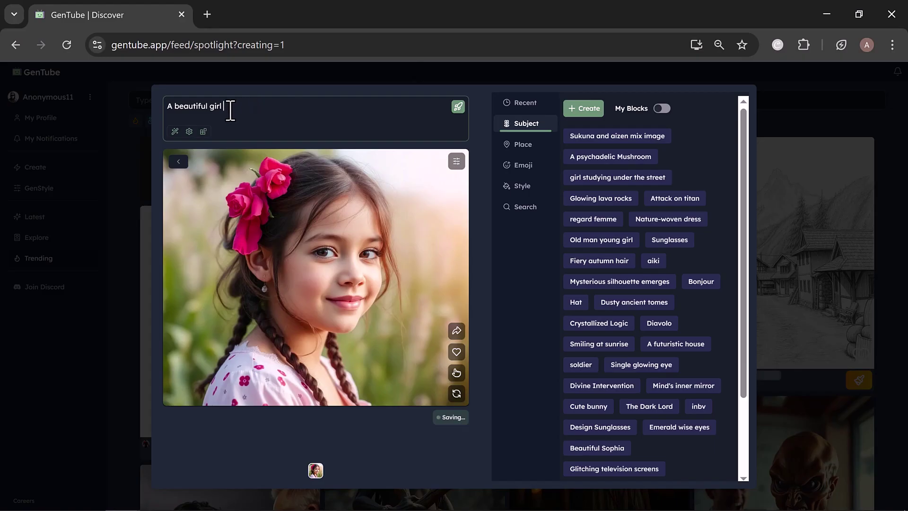
# Step: Extend the prompt to "A beautiful girl studying in the garden" and regenerate the resulting image once
pyautogui.write('si')
pyautogui.write('udying')
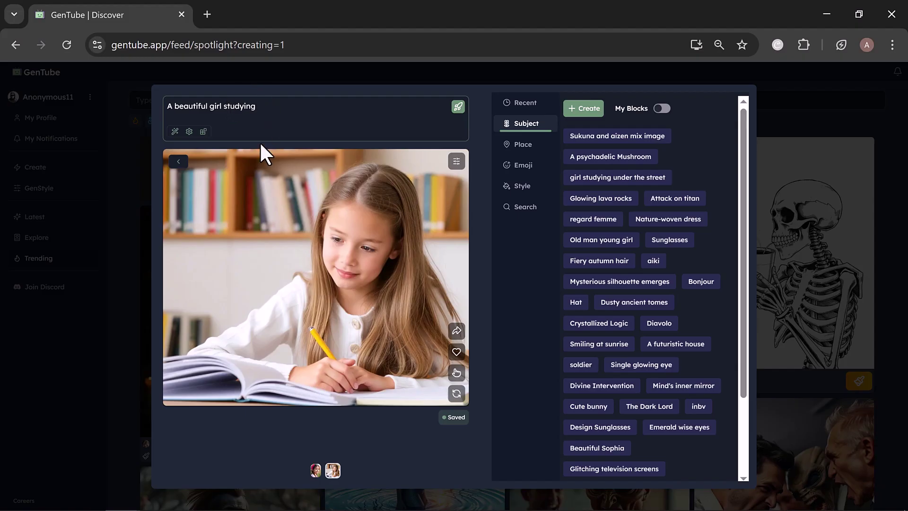
pyautogui.click(266, 129)
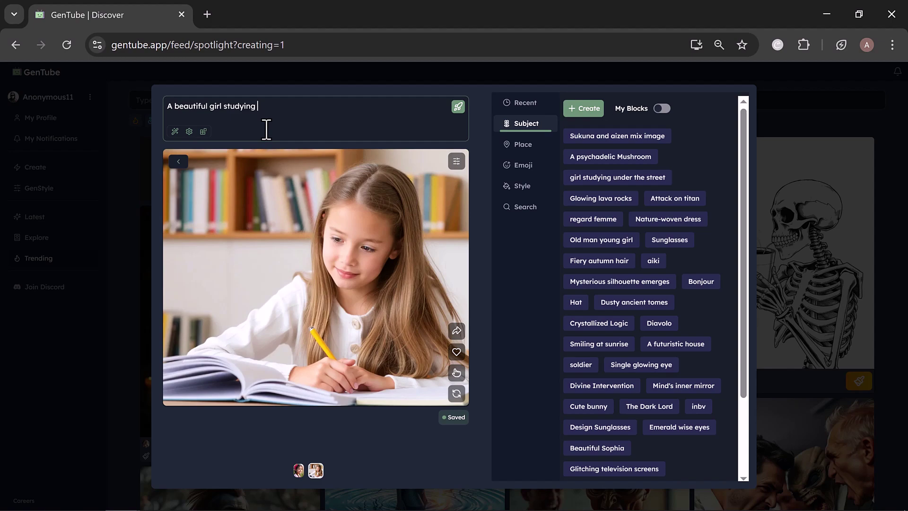
pyautogui.write('in the garden')
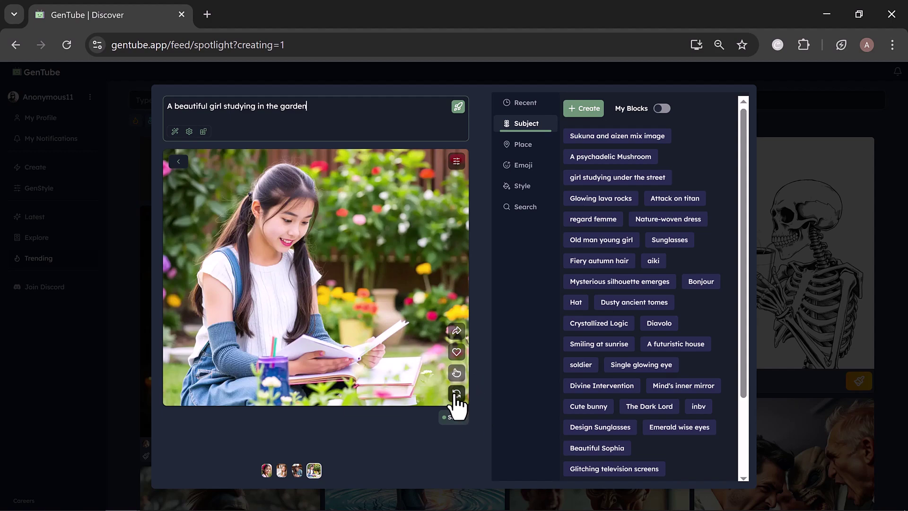
pyautogui.click(456, 393)
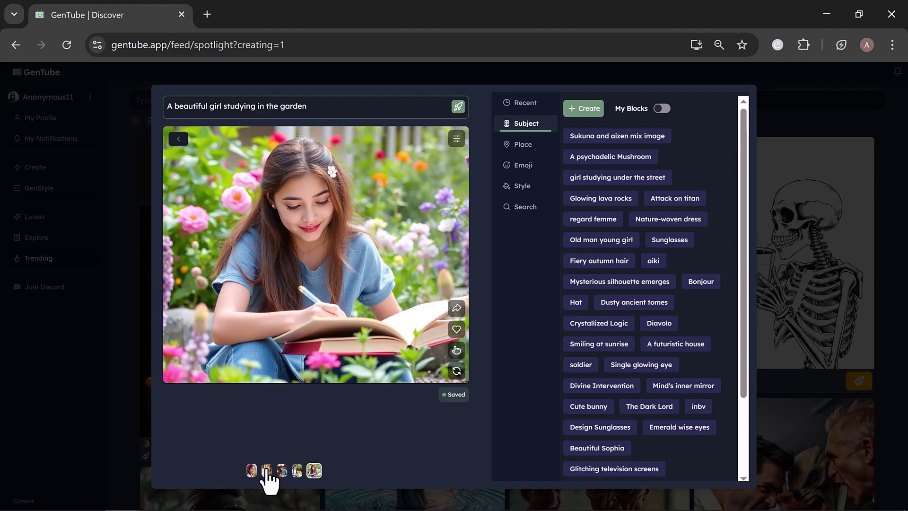
# Step: Review each generated version of the girl image in order, from the first to the latest
pyautogui.click(250, 470)
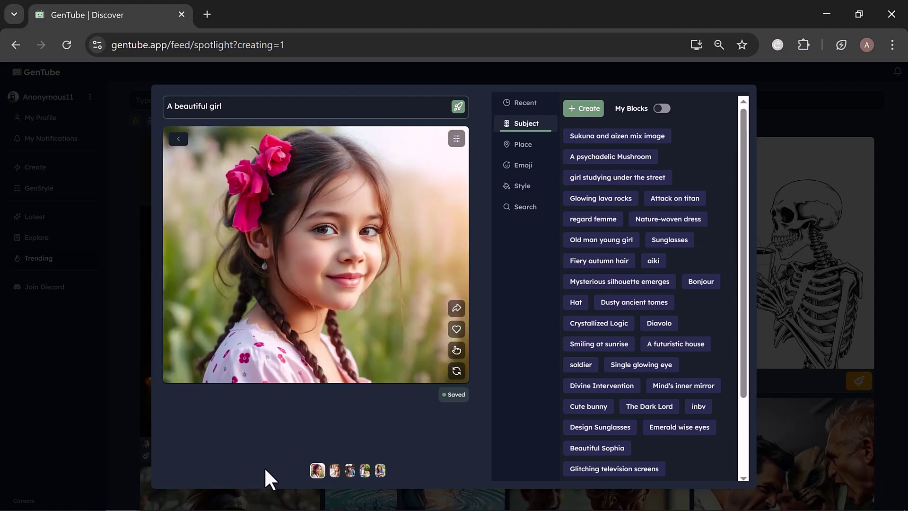
pyautogui.click(334, 469)
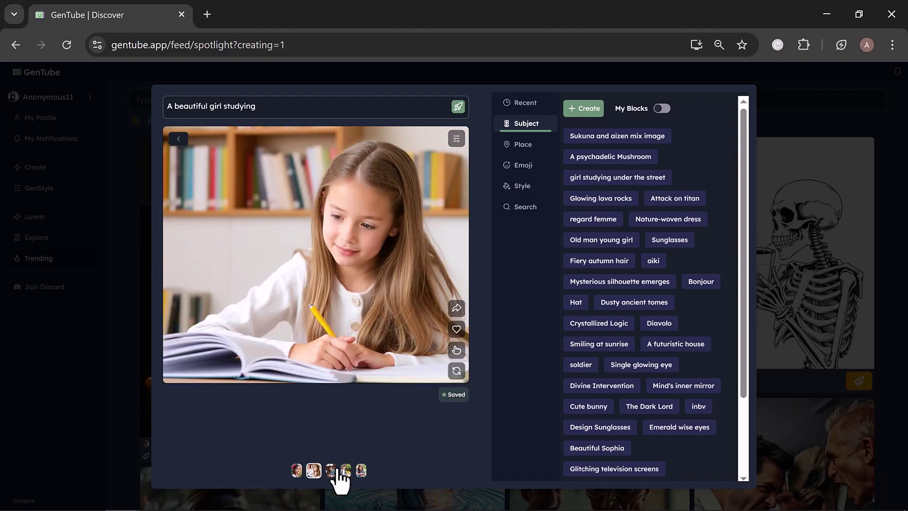
pyautogui.click(330, 469)
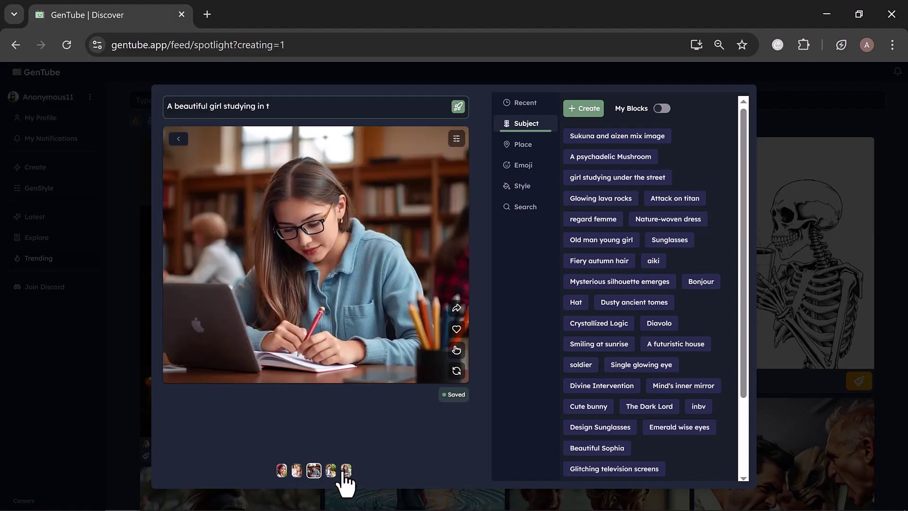
pyautogui.click(332, 470)
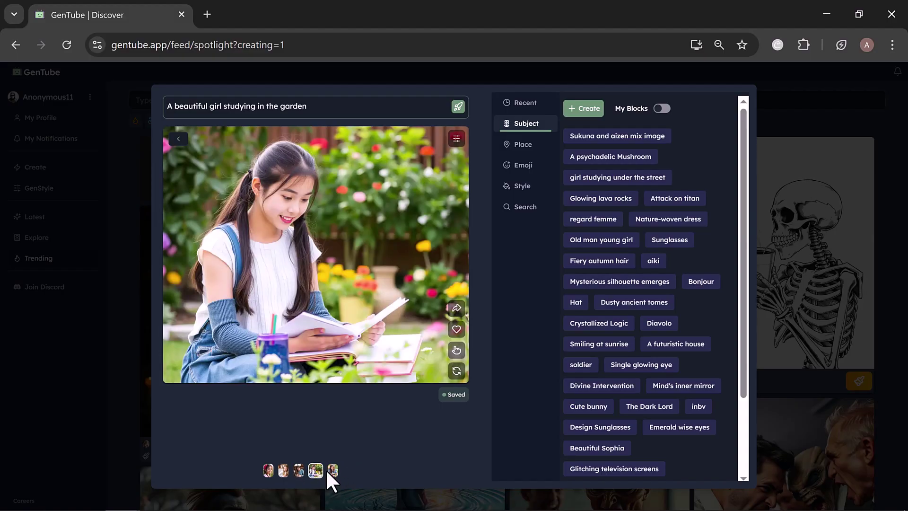
pyautogui.click(333, 470)
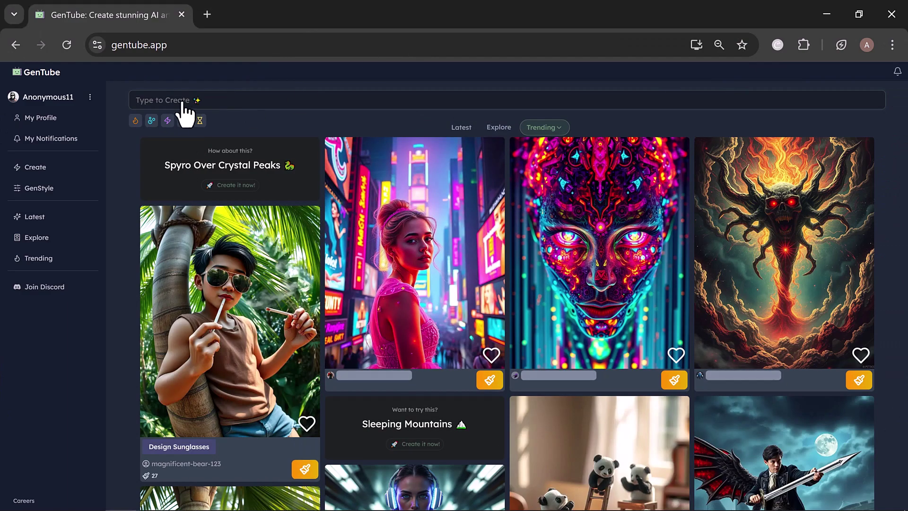
# Step: Start a new image creation with the aspect ratio set to 1:1
pyautogui.click(182, 101)
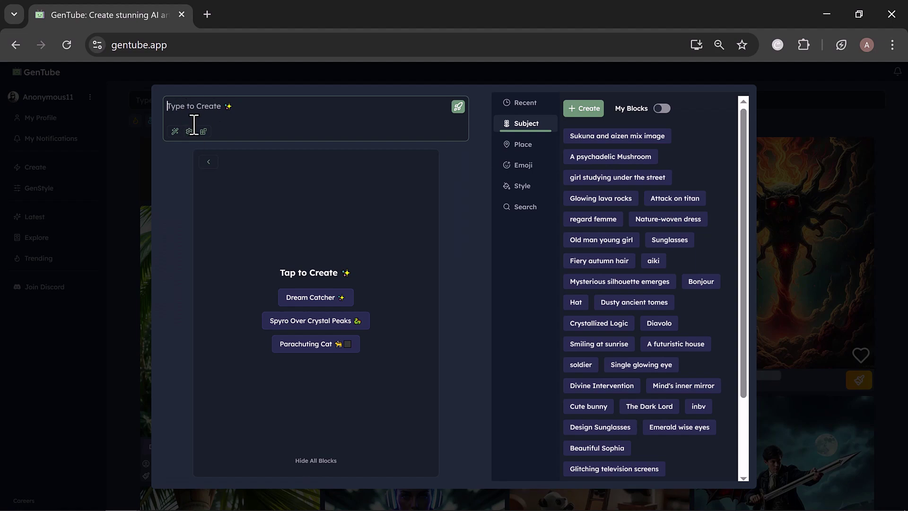
pyautogui.click(189, 131)
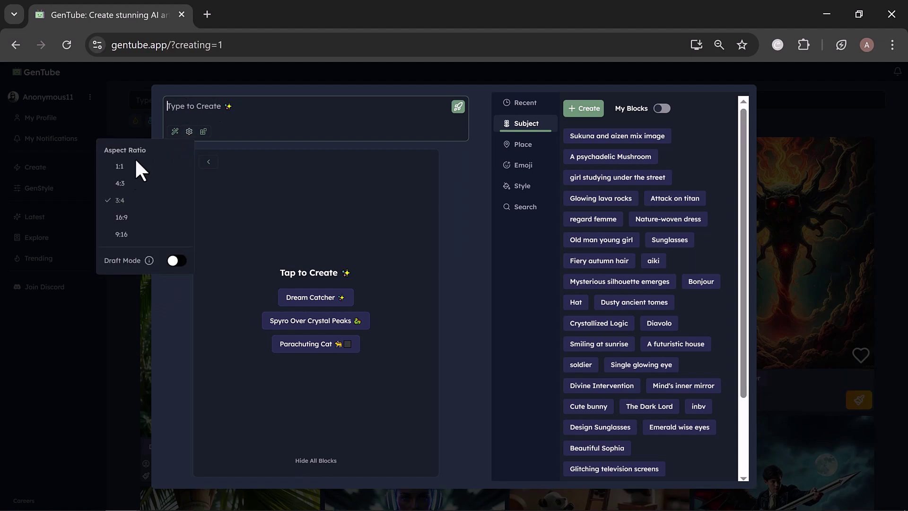
pyautogui.click(127, 169)
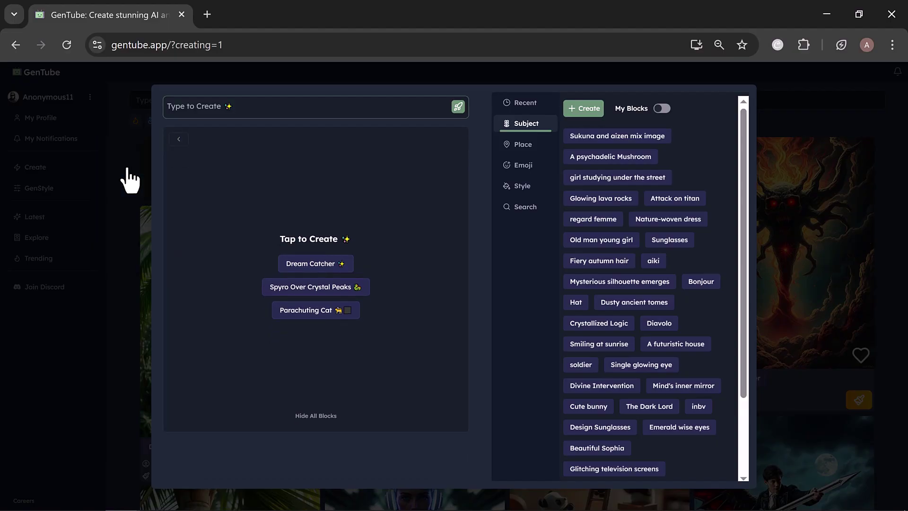
# Step: Generate a minimalist 'Brew & Co.' coffee logo with cup, steam or bean elements in brown, beige and soft orange, and regenerate it twice
pyautogui.click(197, 108)
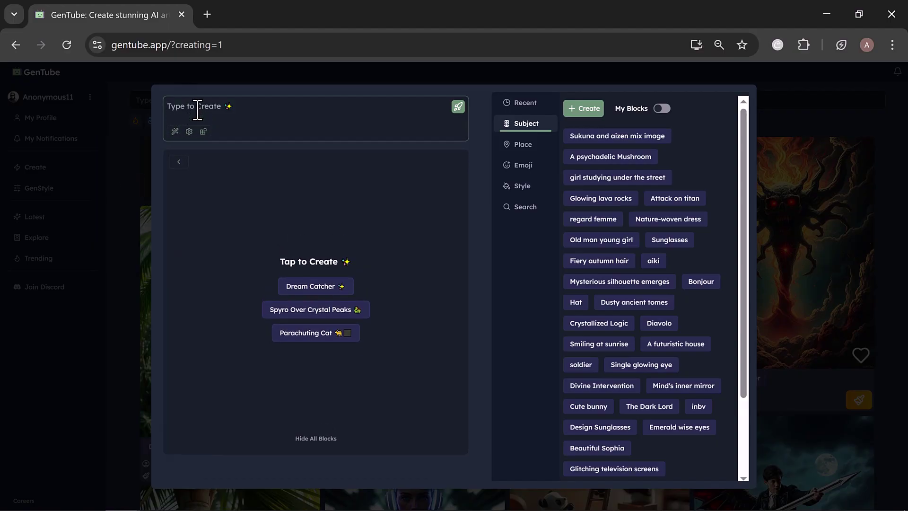
pyautogui.write("Design a bold and creative logo for a coffee brand called 'Brew & Co.' Incorporate elements like a coffee cup, steam, or coffee bean in a modern, minimalist style. Use warm, earthy colors like brown, beige, and soft orange. Keep the look clean, stylish, and memorable")
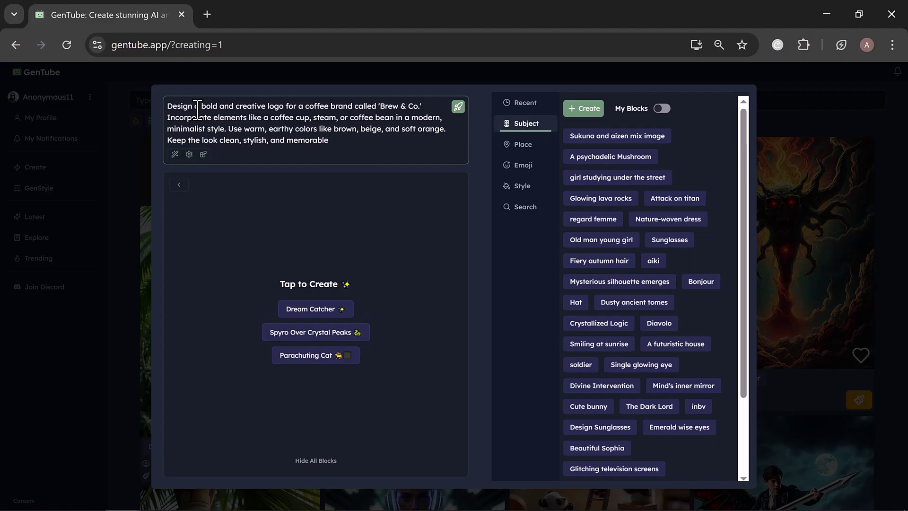
pyautogui.press('Return')
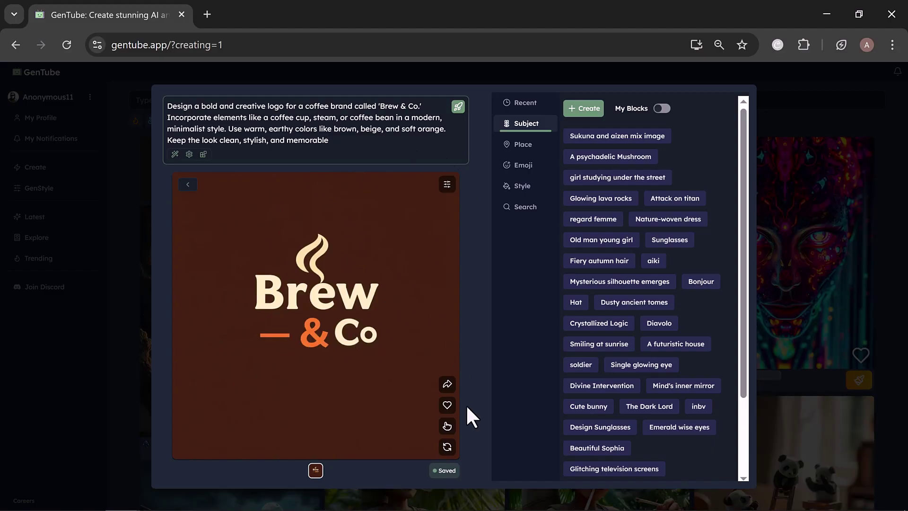
pyautogui.click(446, 447)
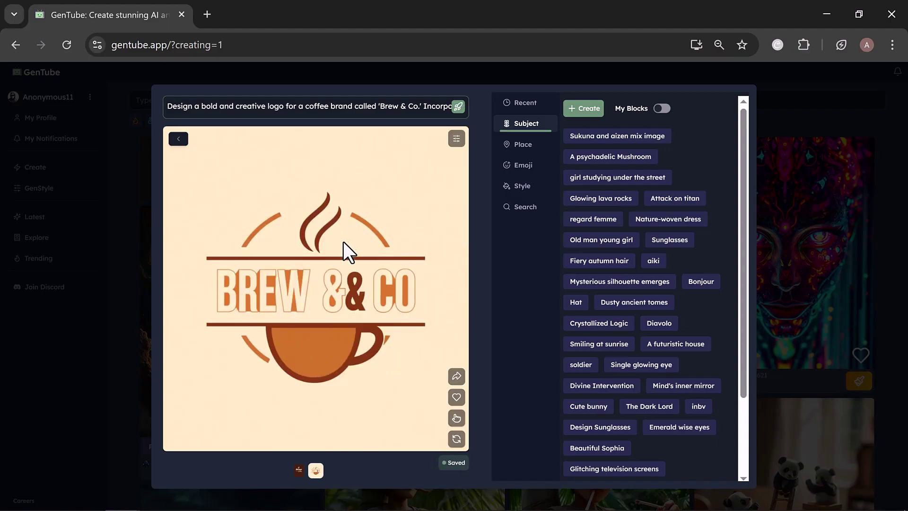
pyautogui.click(456, 439)
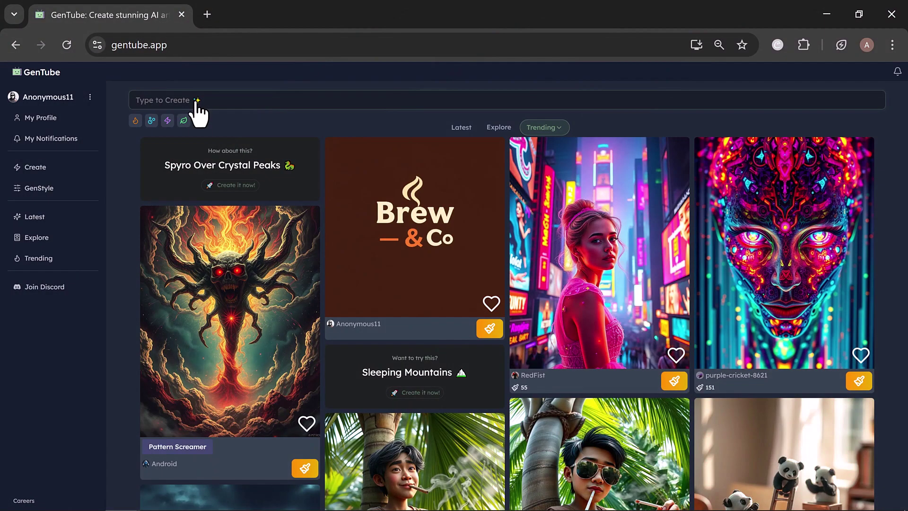
# Step: Generate a product image of modern wireless headphones, black with metallic silver accents, on a minimalist wooden desk in soft natural light, and regenerate it twice
pyautogui.click(197, 111)
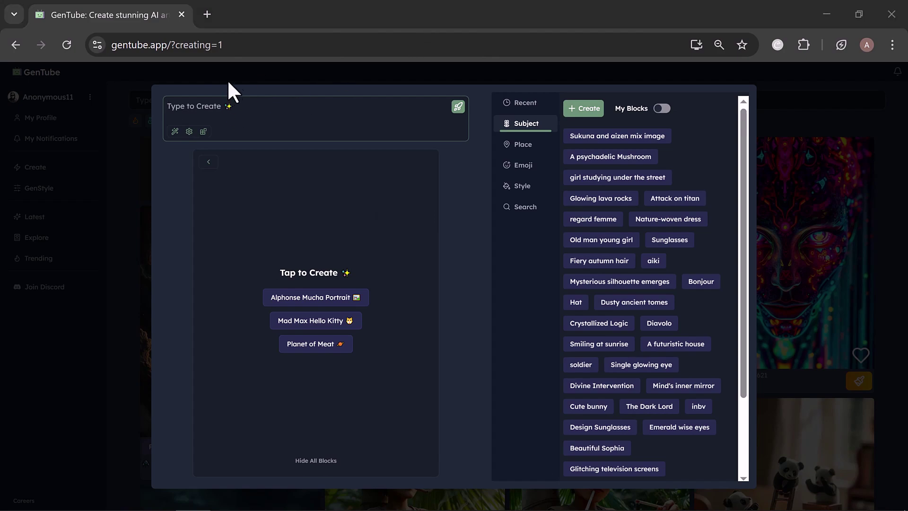
pyautogui.click(213, 109)
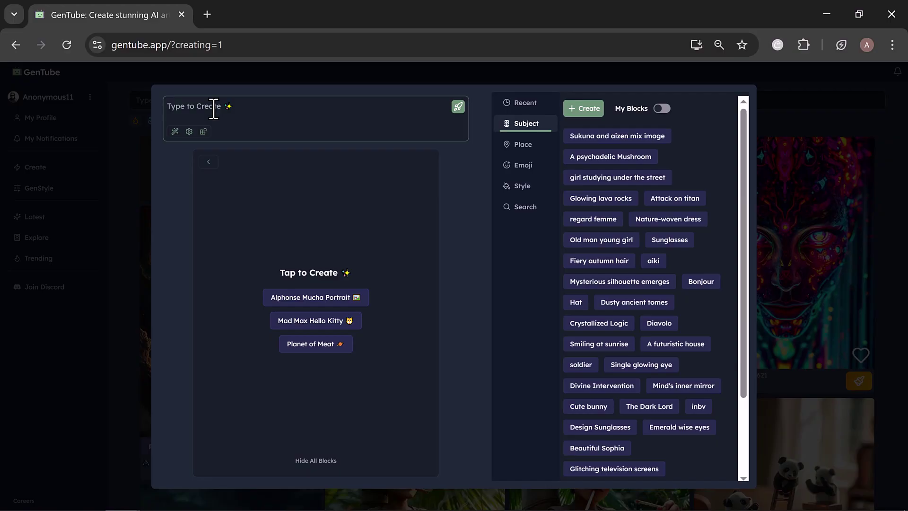
pyautogui.click(204, 109)
pyautogui.write('Create a high-quality product image of a sleek, modern wireless headphone set placed on a minimalist wooden desk. Include soft natural lighting, clean background with neutral tones, and a subtle reflection on the desk surface. The headphones should be black with metallic silver accents, looking premium and stylish')
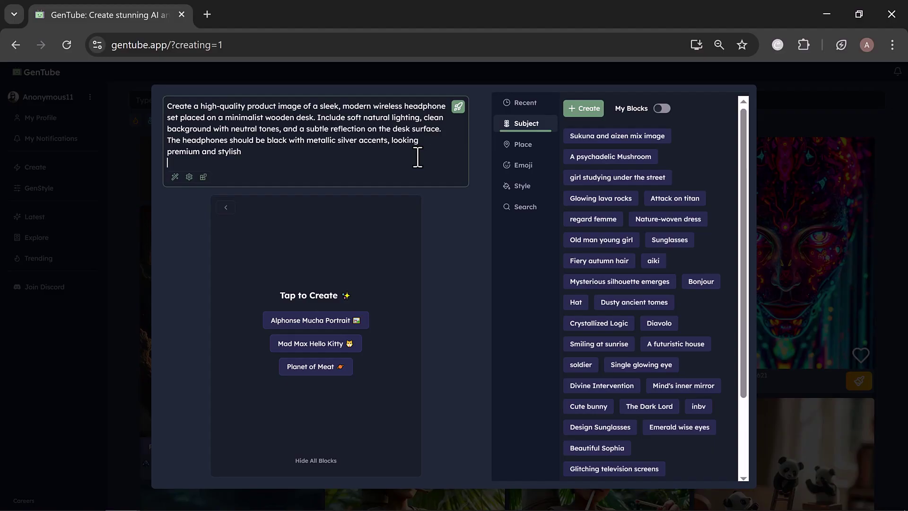
pyautogui.press('Return')
pyautogui.click(255, 151)
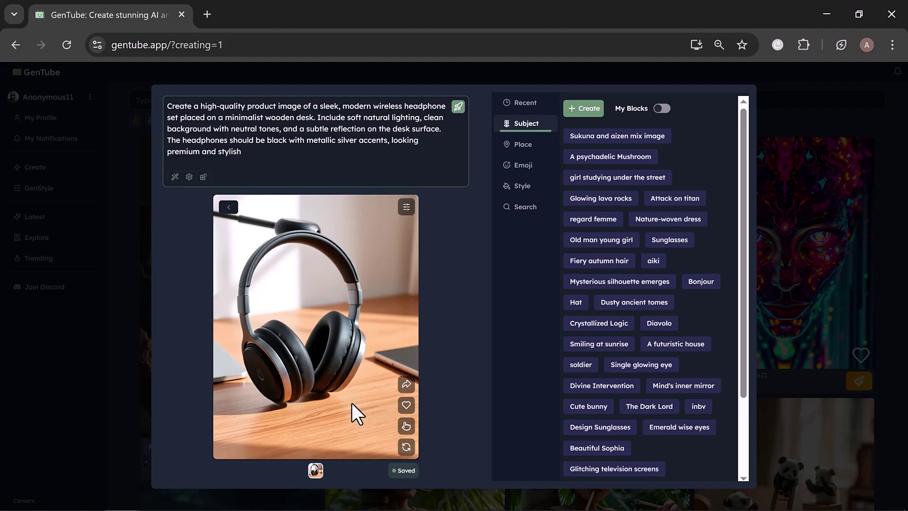
pyautogui.click(406, 448)
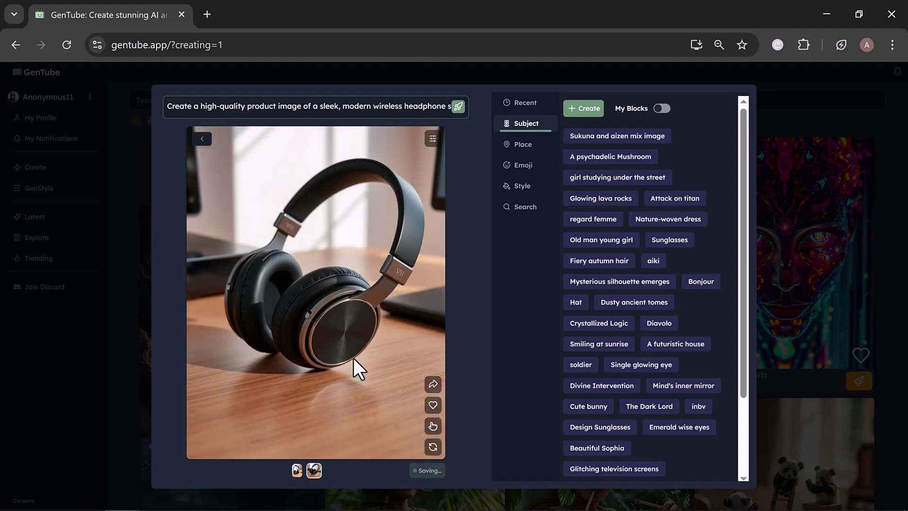
pyautogui.click(432, 447)
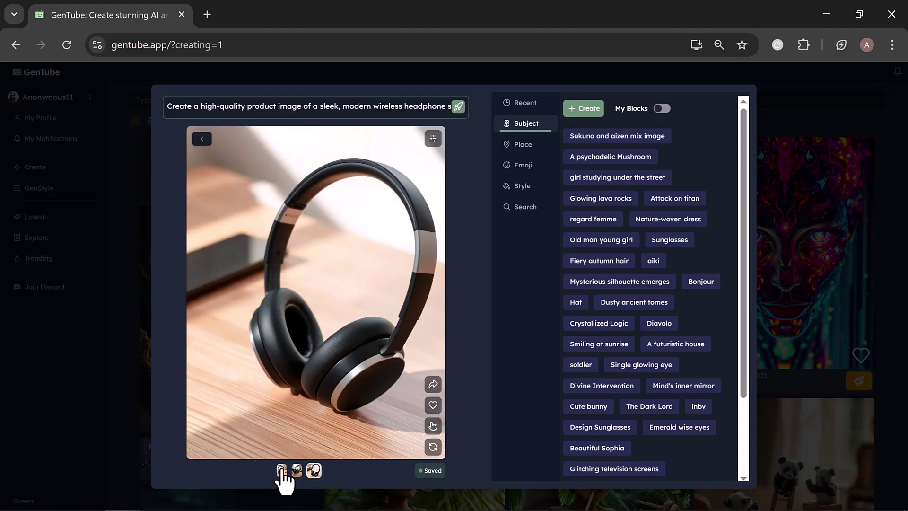
# Step: Review the earlier generated versions of the wireless headphone image
pyautogui.click(281, 470)
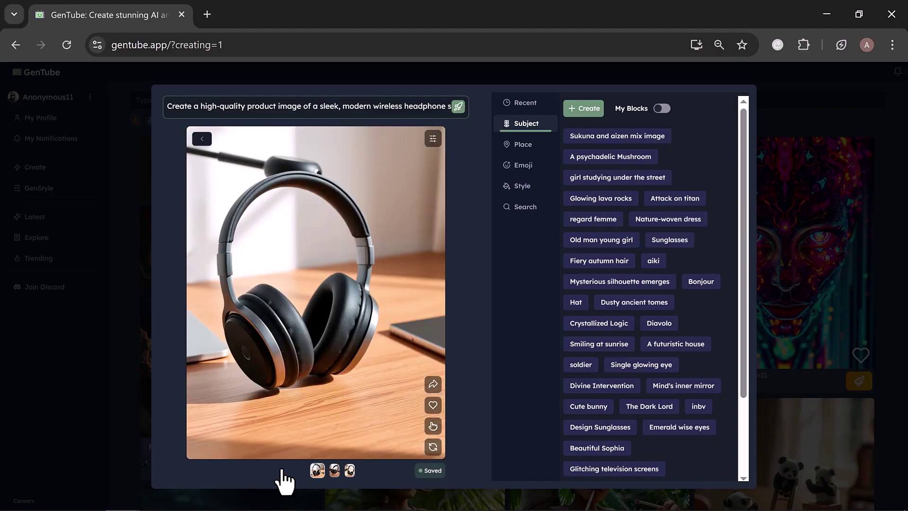
pyautogui.click(334, 470)
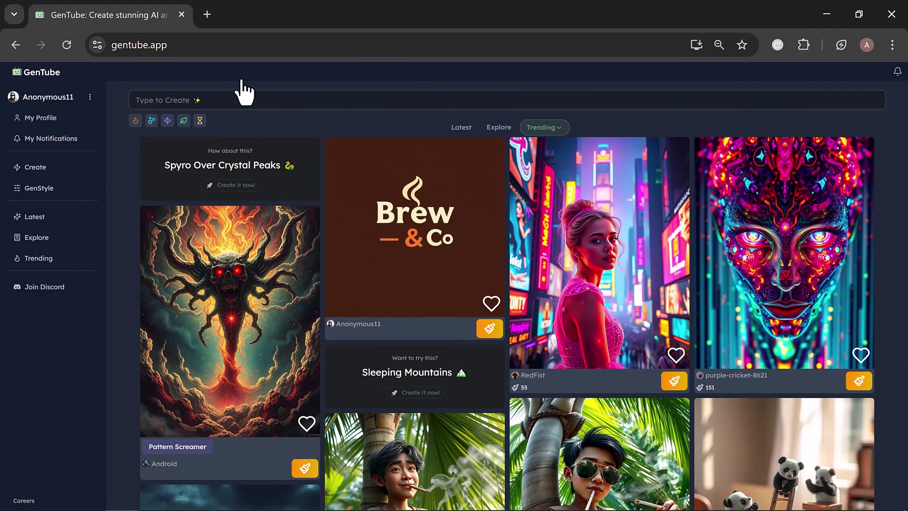
# Step: Start a new creation and generate an image from the 'The Magician woman' subject block
pyautogui.click(34, 169)
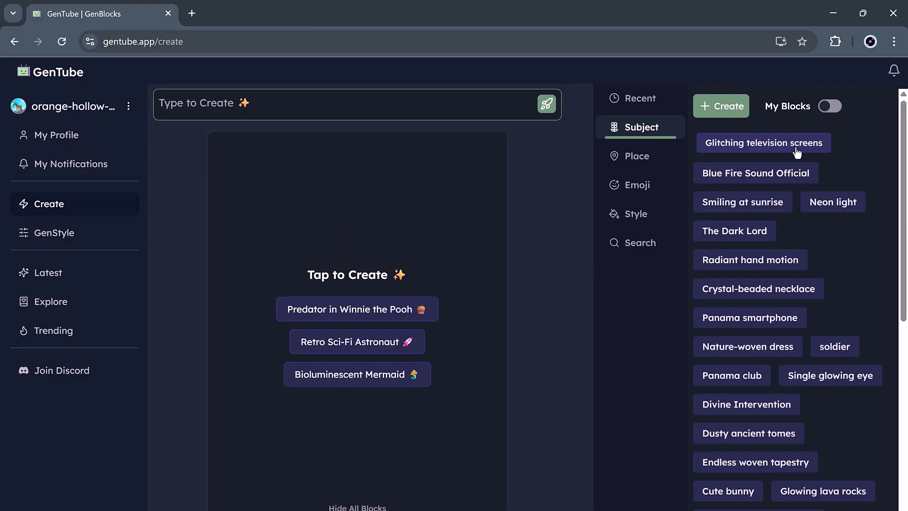
pyautogui.scroll(-3, 798, 291)
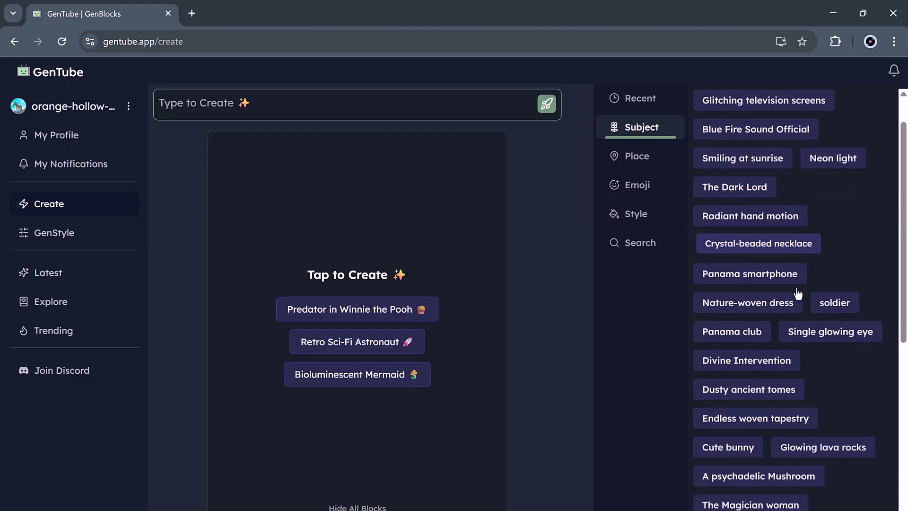
pyautogui.scroll(-1, 798, 292)
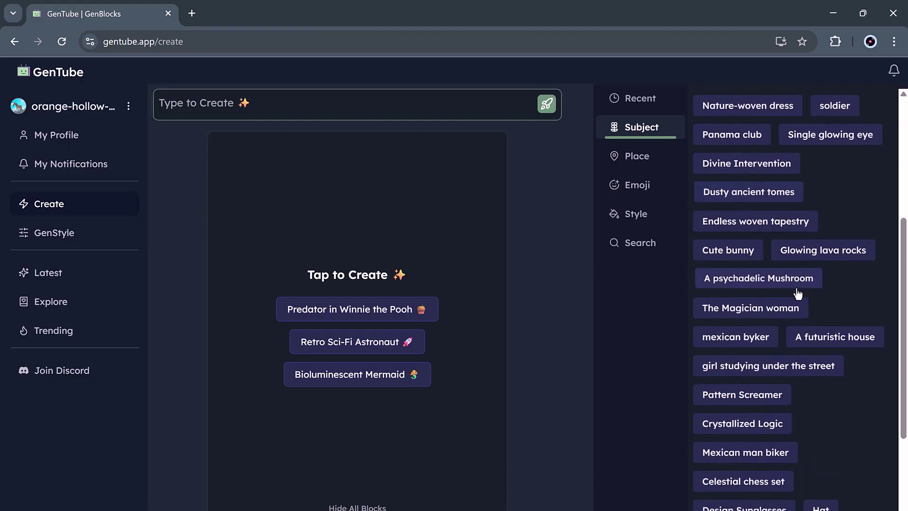
pyautogui.click(781, 316)
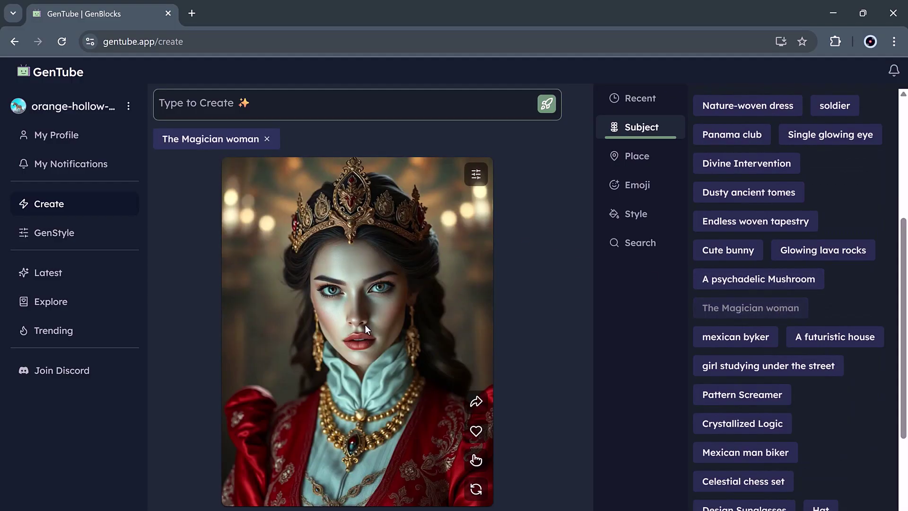
# Step: Add the place blocks 'City of neon' and 'Rock stage' to the magician woman image
pyautogui.click(643, 157)
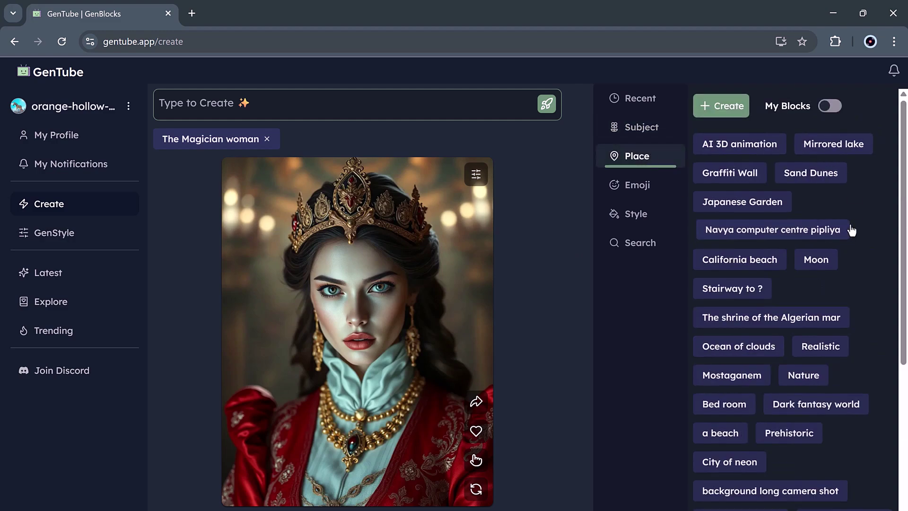
pyautogui.scroll(-1, 851, 227)
pyautogui.scroll(-1, 850, 228)
pyautogui.scroll(-1, 828, 234)
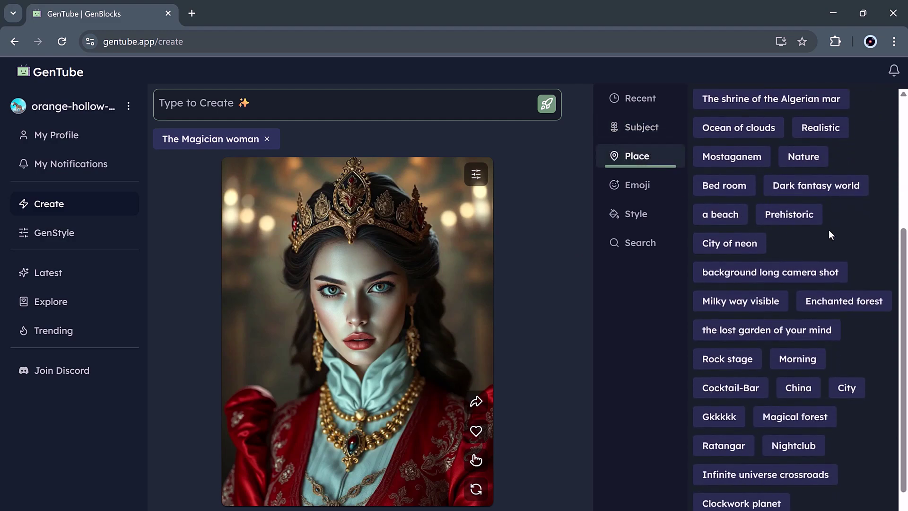
pyautogui.click(734, 250)
pyautogui.scroll(-1, 780, 270)
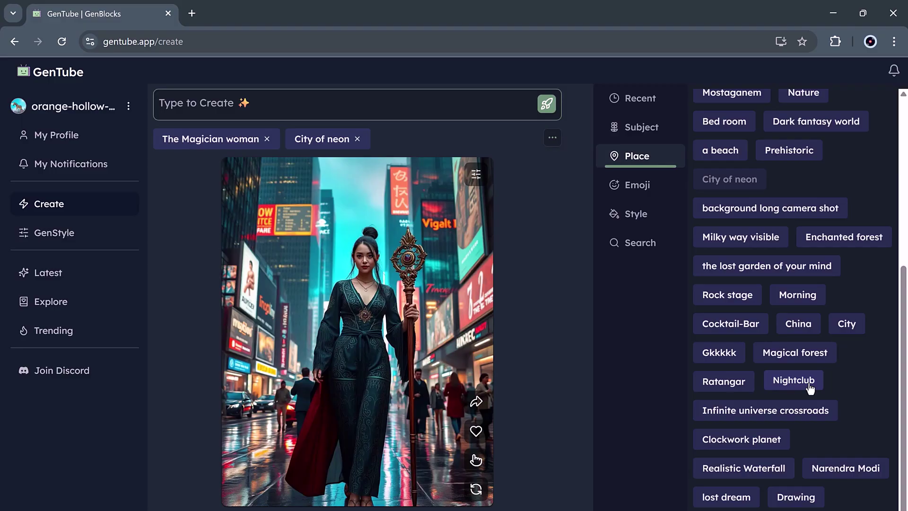
pyautogui.click(719, 297)
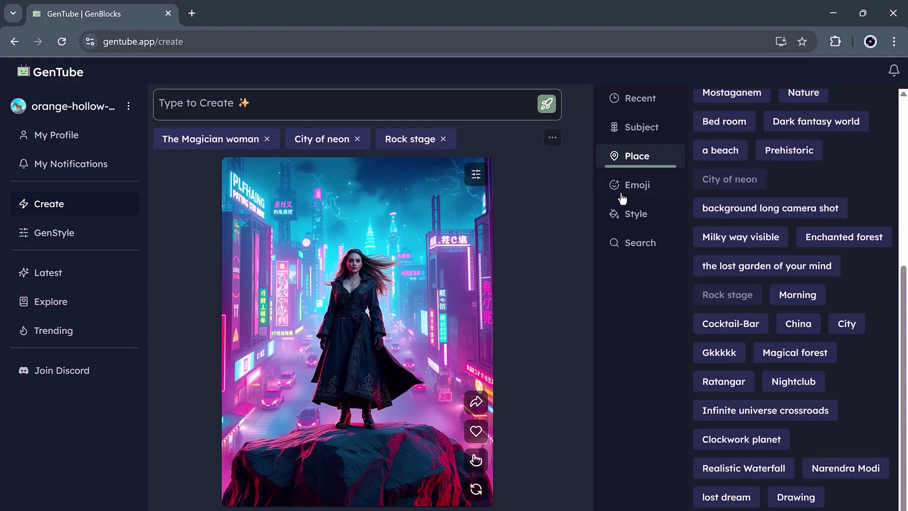
# Step: Browse the emoji blocks and add the style blocks 'Surrealist Dreamscape' and 'A girl wearing beautiful dress' to the image
pyautogui.click(655, 190)
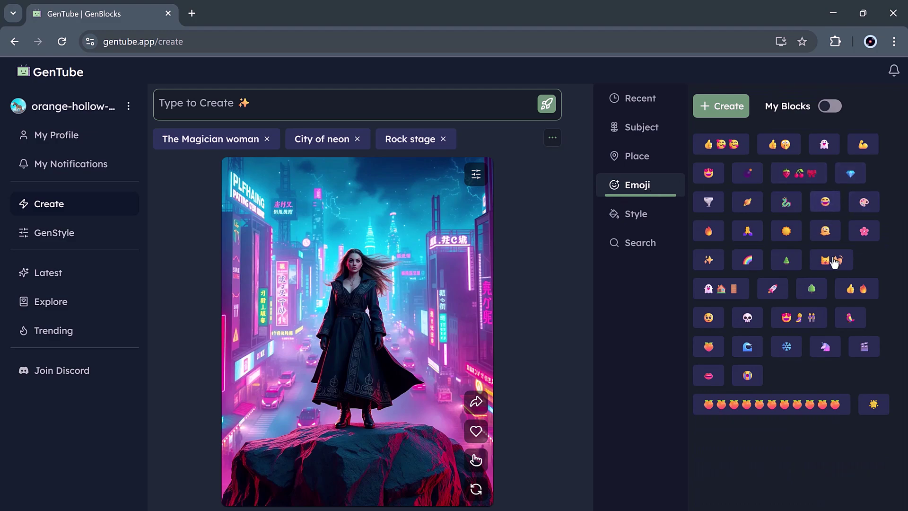
pyautogui.click(661, 224)
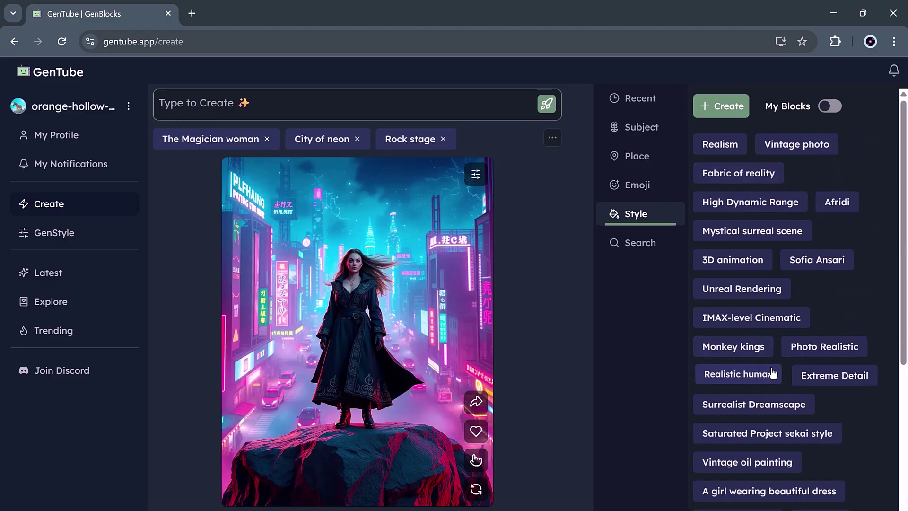
pyautogui.click(780, 409)
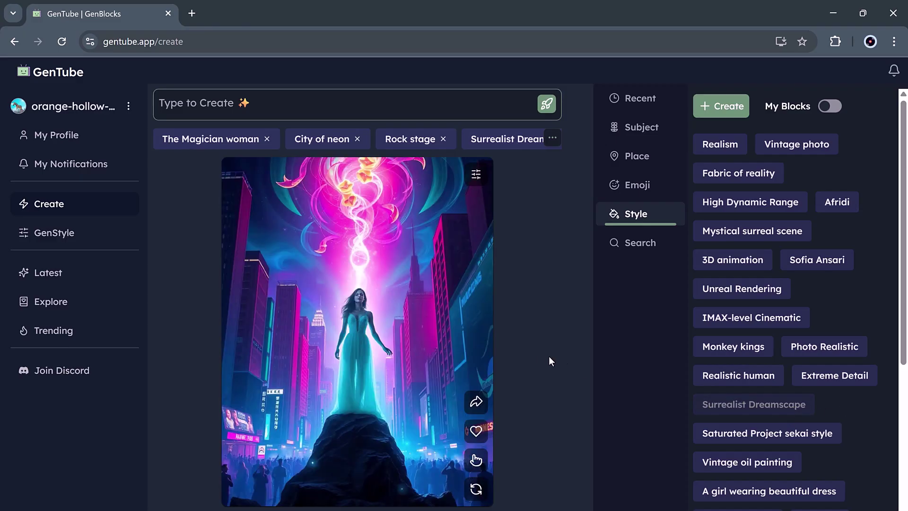
pyautogui.scroll(-3, 828, 348)
pyautogui.click(819, 349)
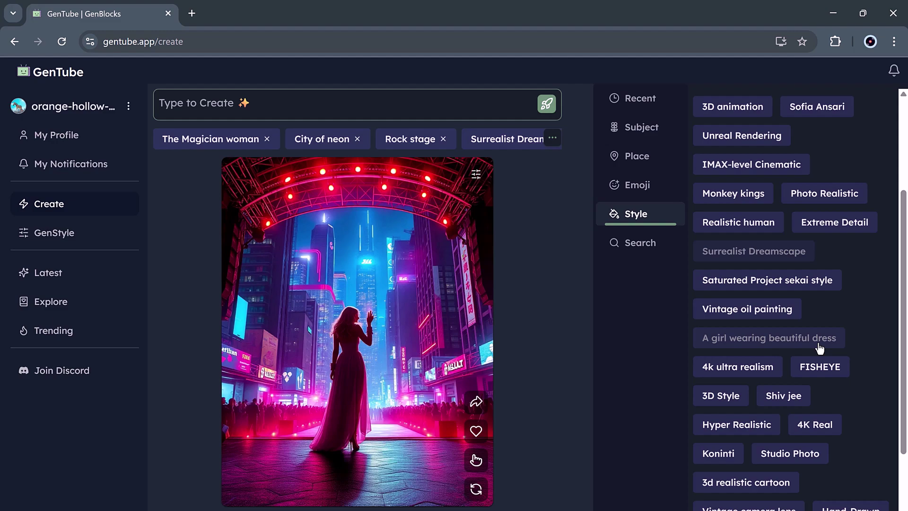
pyautogui.scroll(-3, 792, 425)
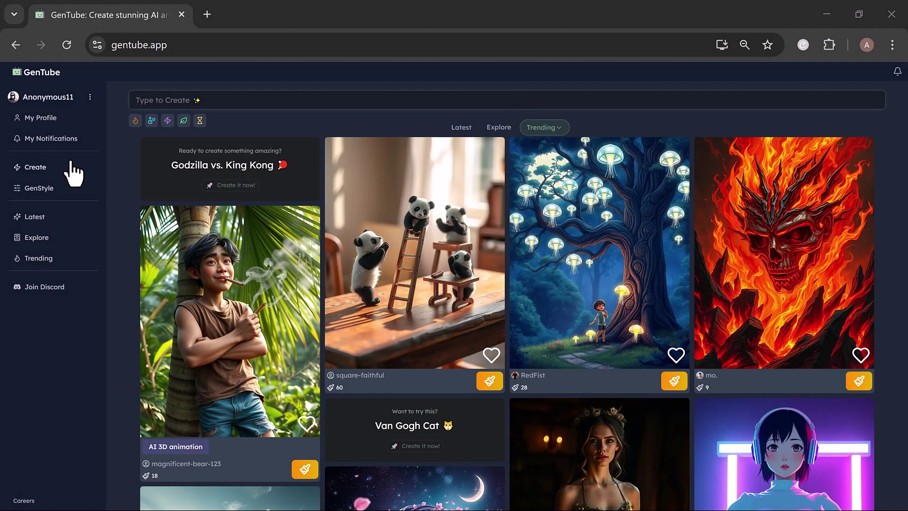
# Step: Go to GenStyle and set the image aspect ratio to 4:3
pyautogui.click(40, 192)
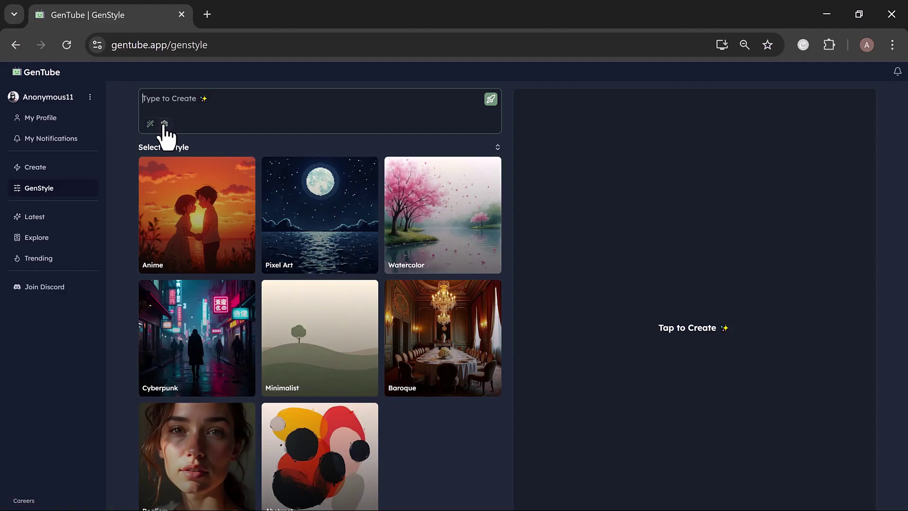
pyautogui.click(164, 124)
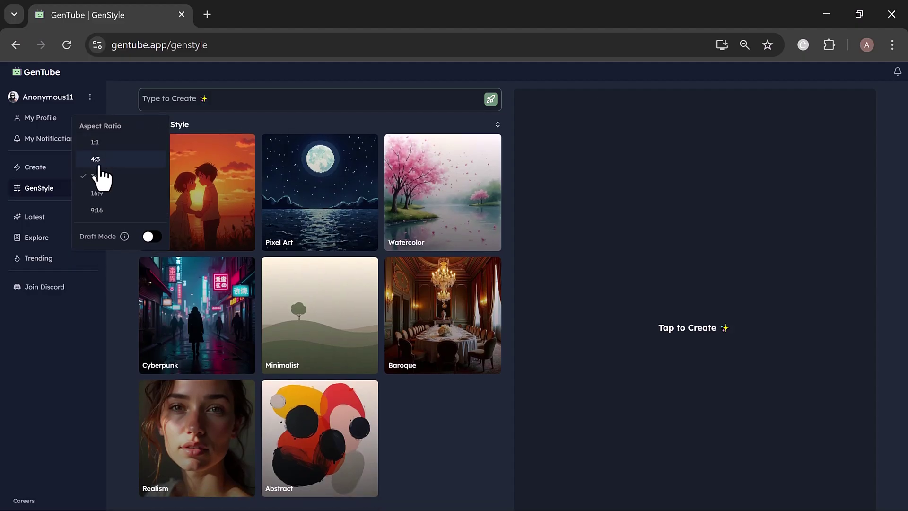
pyautogui.click(100, 163)
pyautogui.moveTo(190, 97)
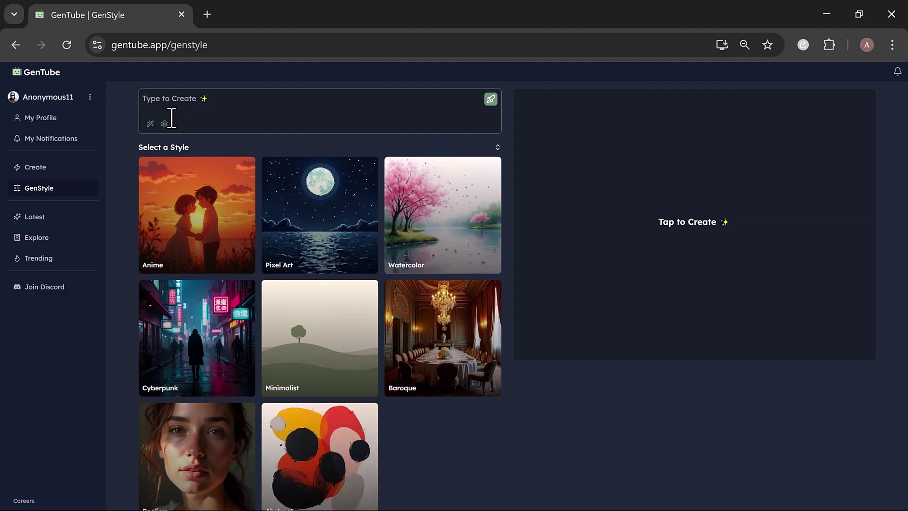
# Step: Switch Draft Mode on and back off in the GenStyle generation settings
pyautogui.click(164, 124)
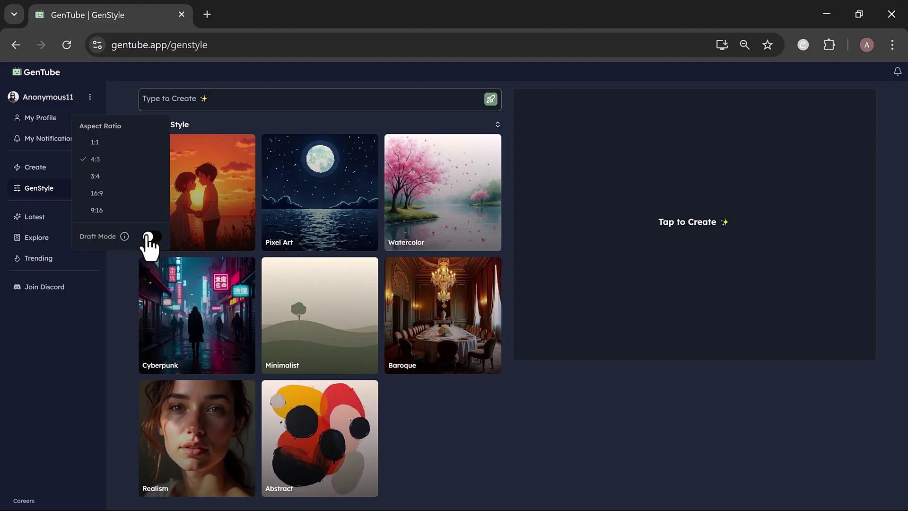
pyautogui.click(151, 236)
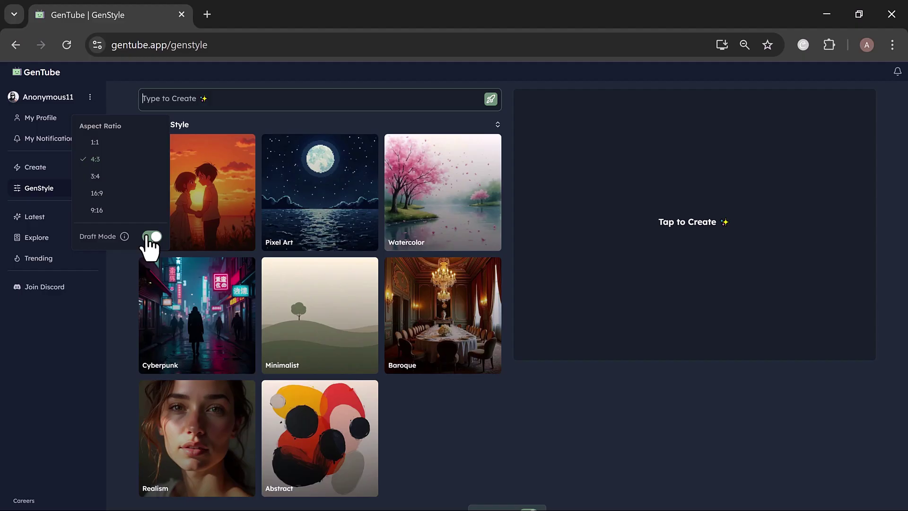
pyautogui.click(150, 237)
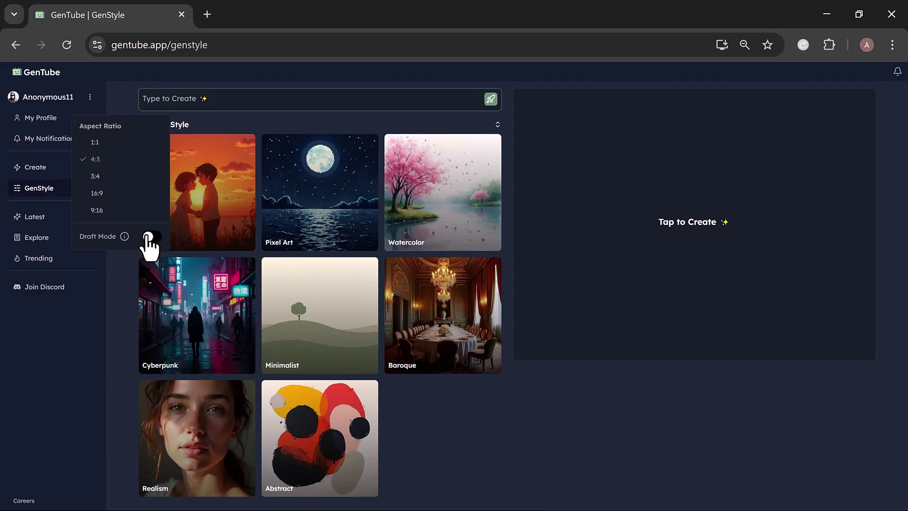
pyautogui.click(123, 263)
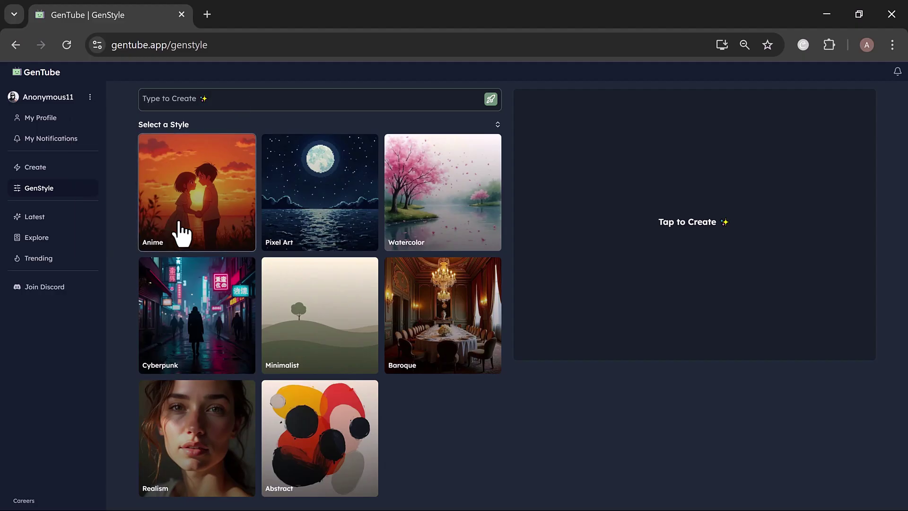
# Step: Generate an Anime-style image of a majestic white horse running through wildflowers at sunrise, with golden light, morning mist, soft focus and dreamy atmosphere
pyautogui.click(195, 176)
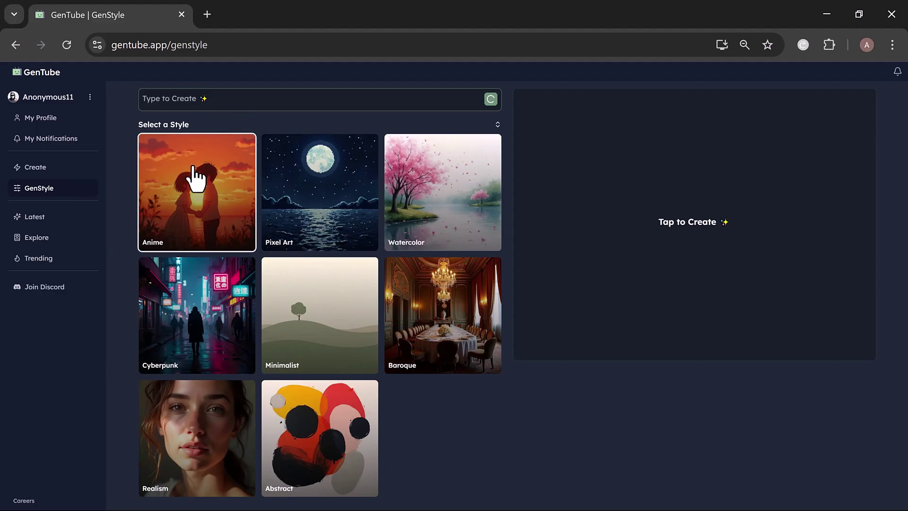
pyautogui.click(200, 99)
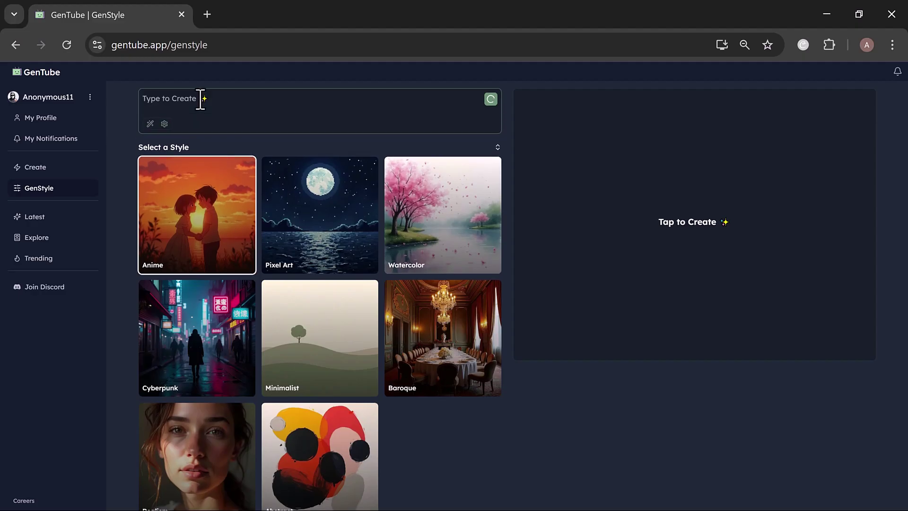
pyautogui.write('A majestic white horse running through a field of wildflowers at sunrise, golden light streaming through the morning mist, soft focus and dreamy atmosphere')
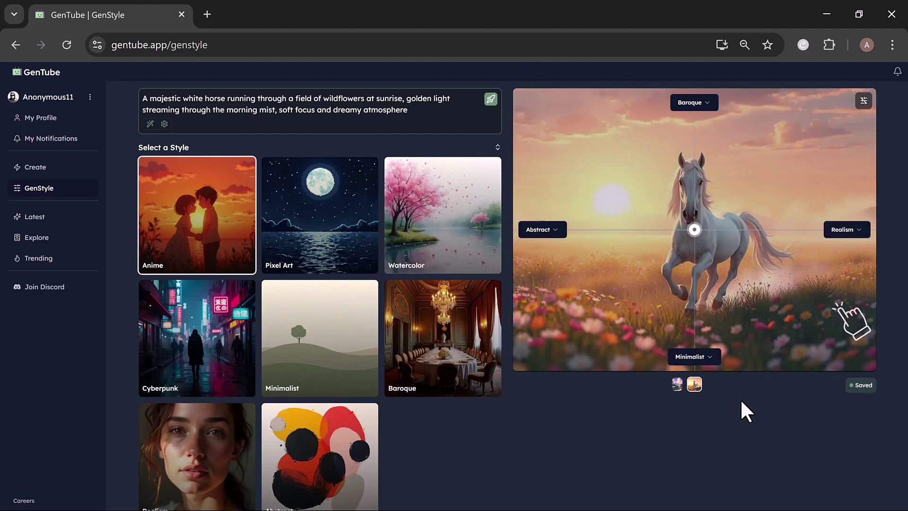
# Step: Restyle the horse image in the Watercolor and Cyberpunk styles, and regenerate the Cyberpunk version
pyautogui.click(863, 101)
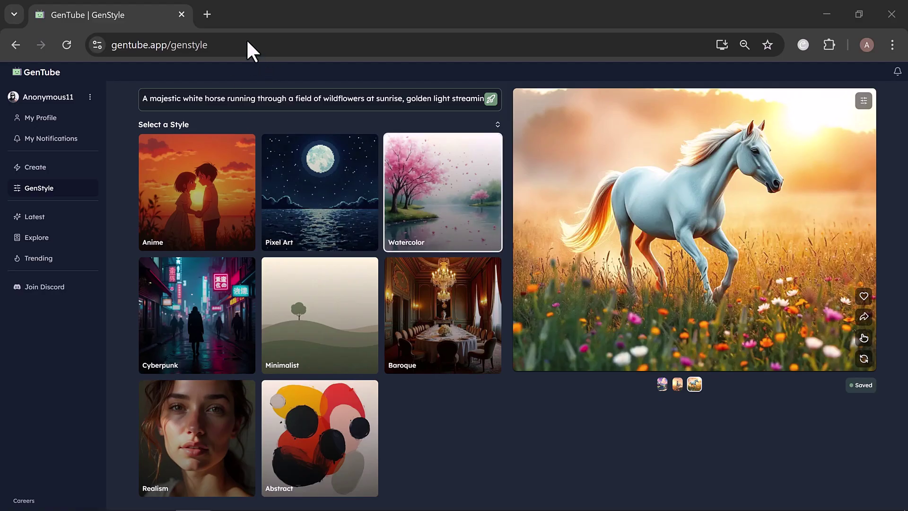
pyautogui.click(174, 324)
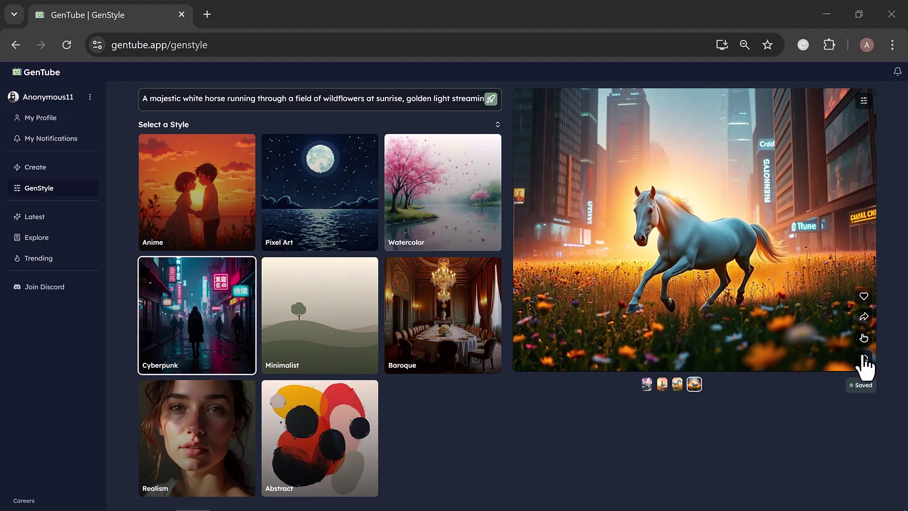
pyautogui.click(864, 358)
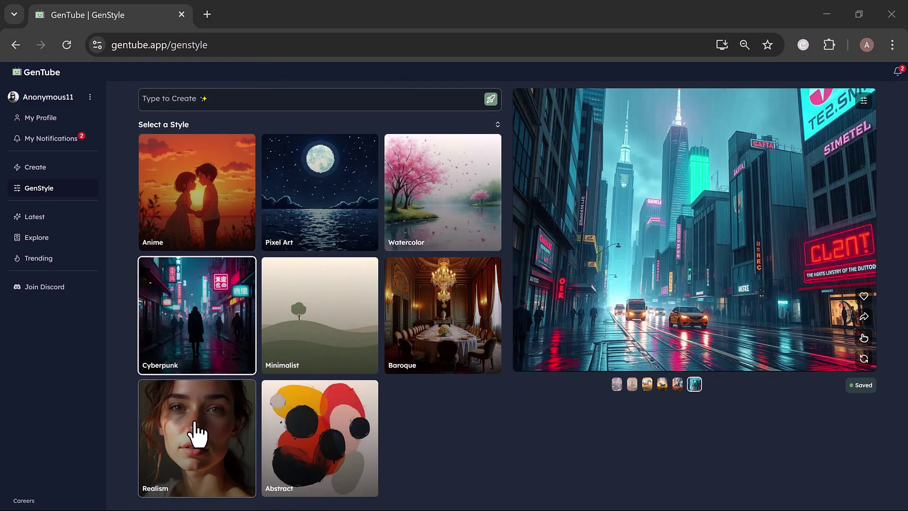
# Step: Generate a Realism image of a smiling young woman with curly hair, glasses and smart-casual outfit in a blurred office, and restyle it as Cyberpunk
pyautogui.click(194, 423)
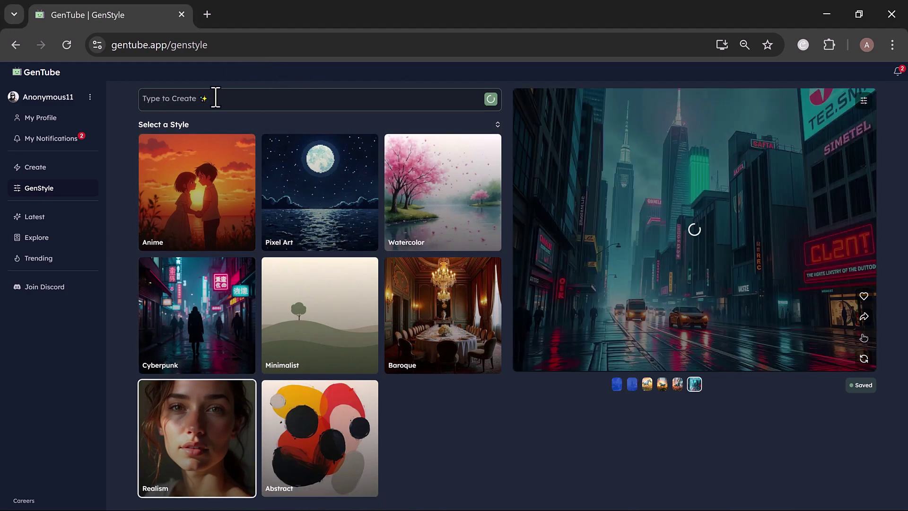
pyautogui.click(215, 97)
pyautogui.write('A friendly young woman with short curly hair, wearing a smart-casual outfit and glasses, smiling confidently, with a soft blurred background of an office workspace.')
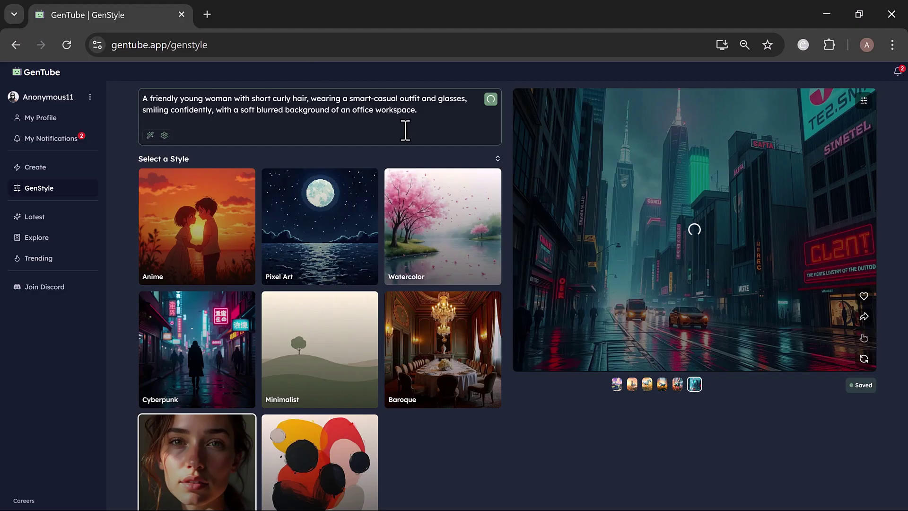
pyautogui.click(405, 130)
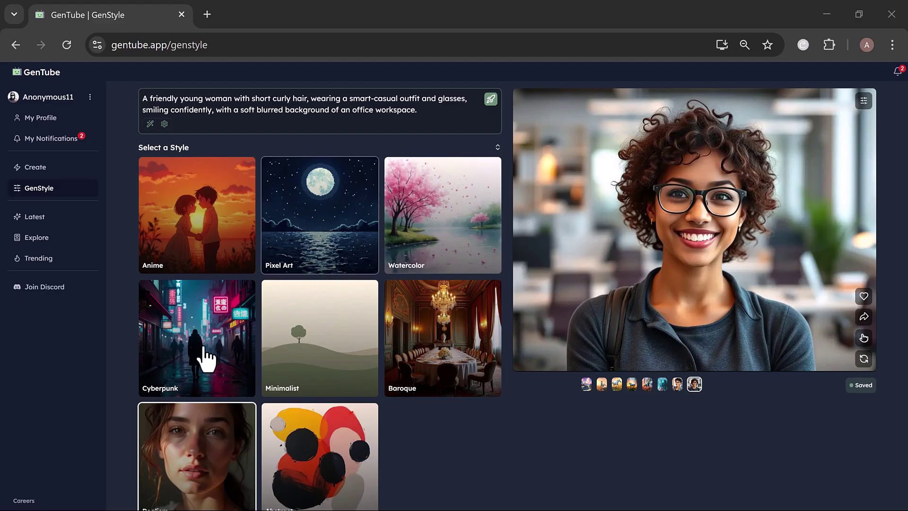
pyautogui.click(186, 354)
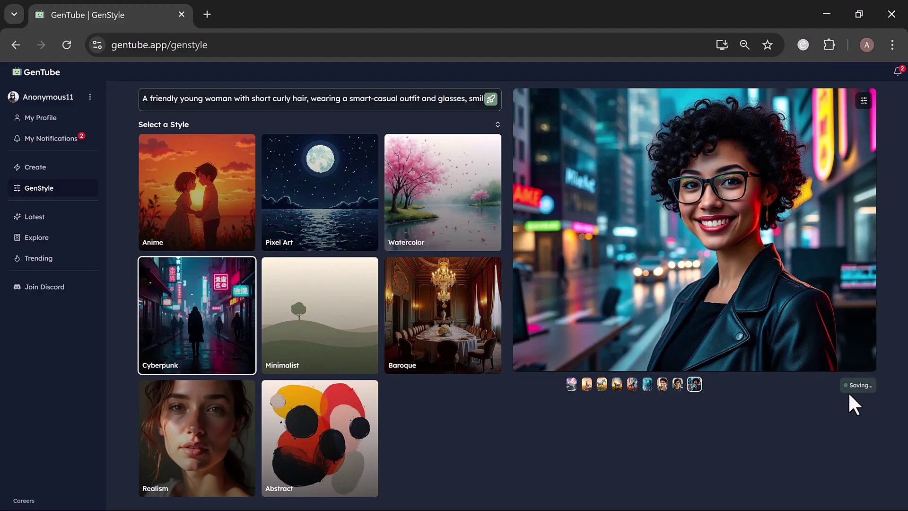
# Step: Open the profile page and look through all the images created so far
pyautogui.click(14, 117)
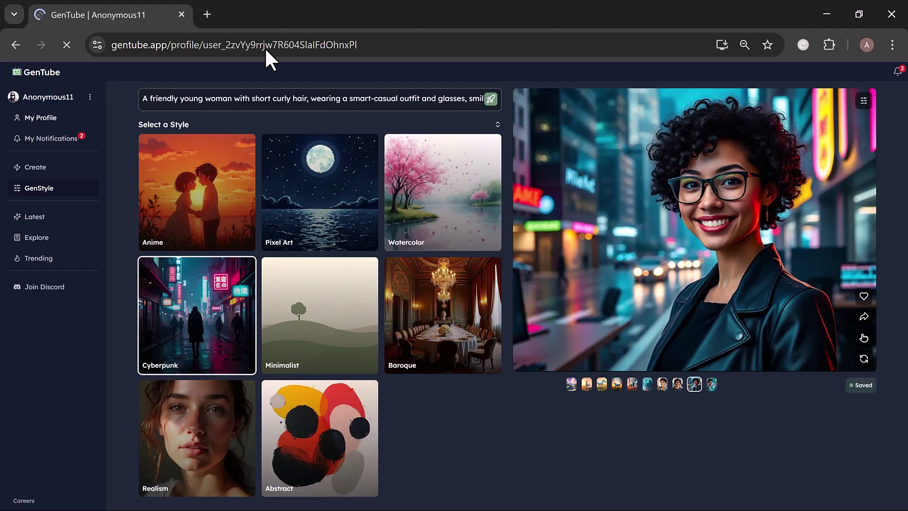
pyautogui.scroll(-8, 265, 49)
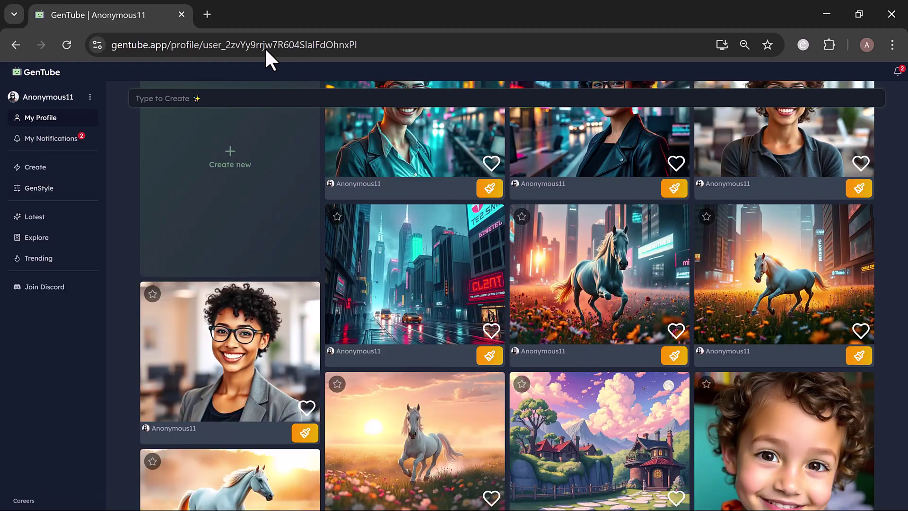
pyautogui.scroll(-20, 265, 47)
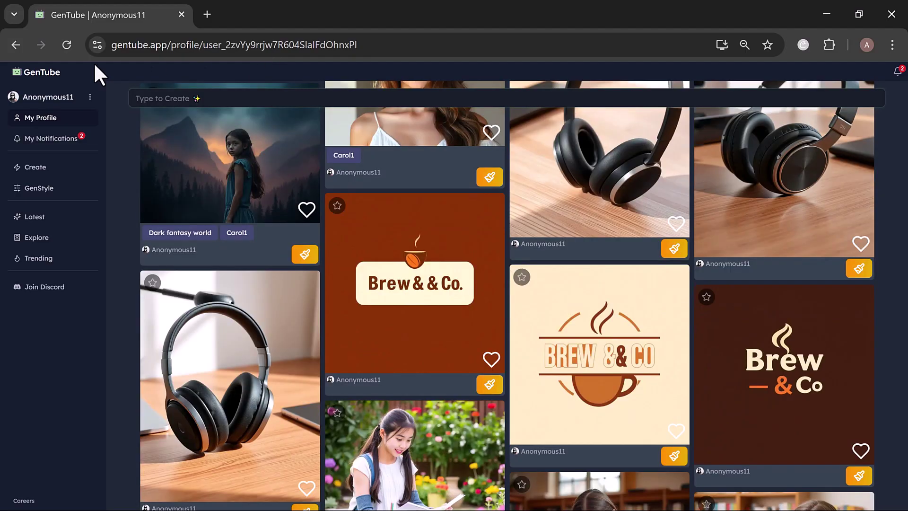
# Step: Open the GenTube home page and browse the community's images in the Trending feed
pyautogui.click(28, 76)
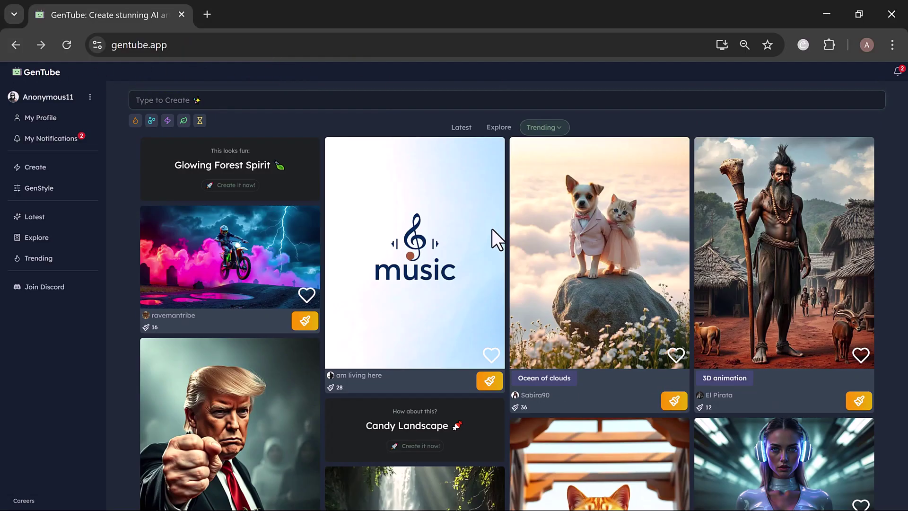
pyautogui.scroll(-4, 491, 228)
pyautogui.scroll(-1, 492, 229)
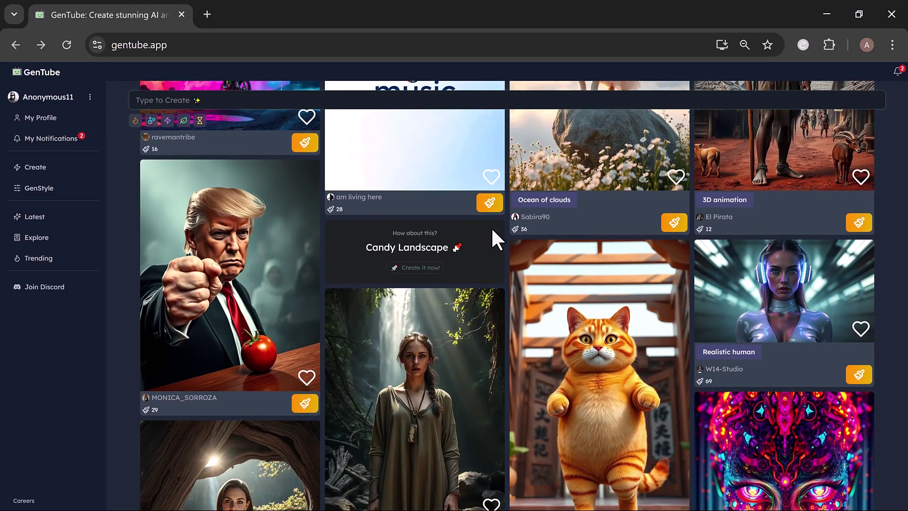
pyautogui.scroll(-6, 492, 228)
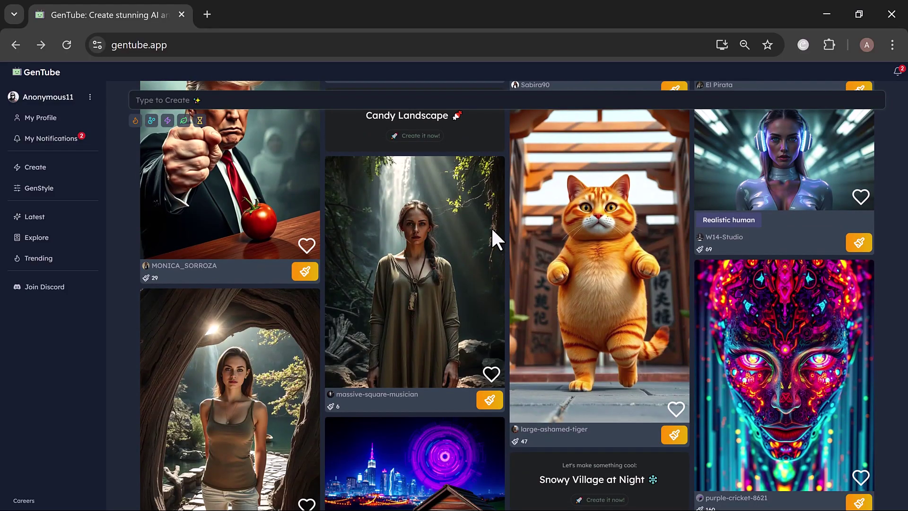
pyautogui.scroll(-4, 492, 229)
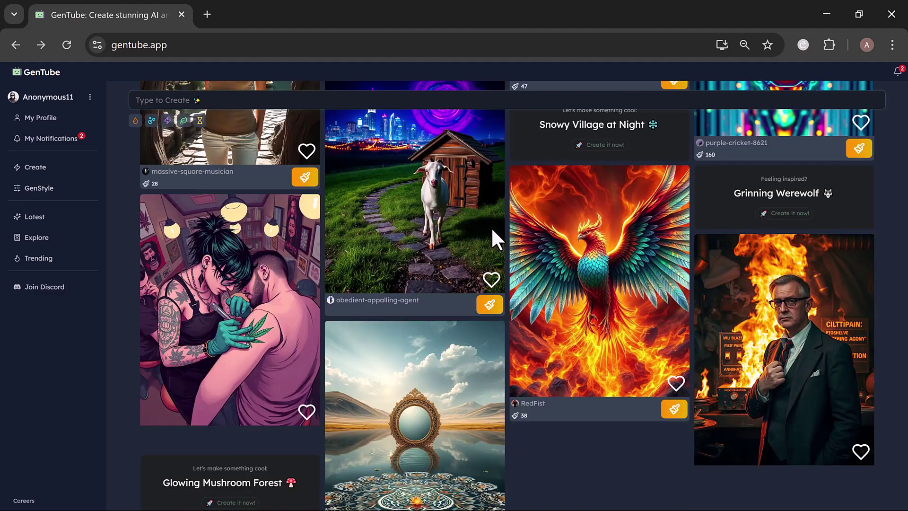
pyautogui.scroll(-4, 492, 229)
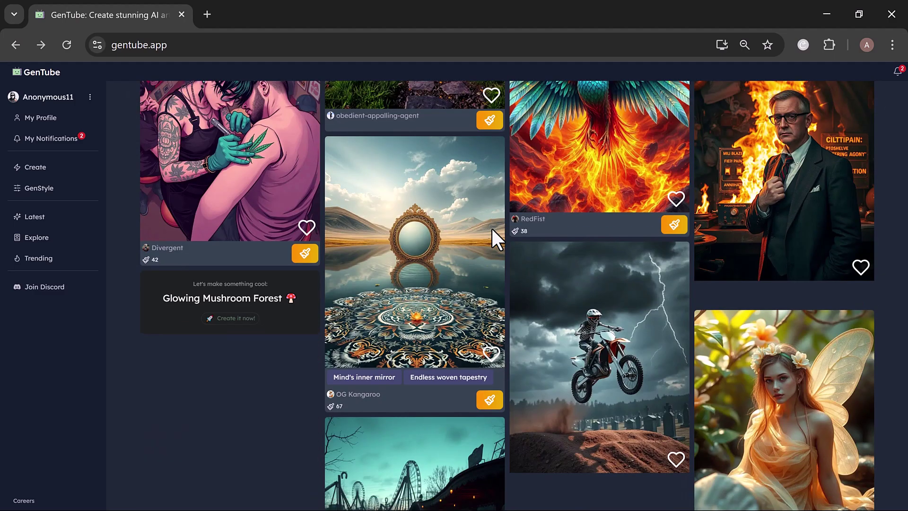
pyautogui.scroll(-7, 491, 229)
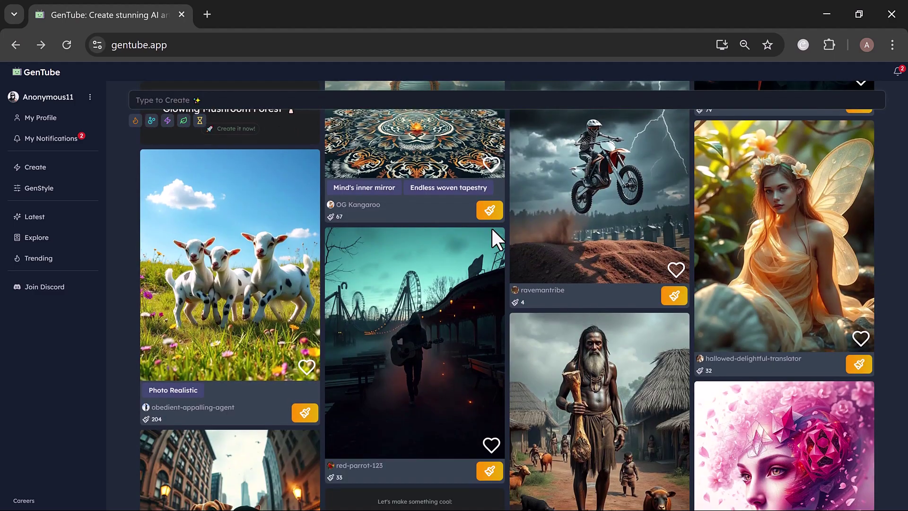
pyautogui.scroll(-4, 491, 229)
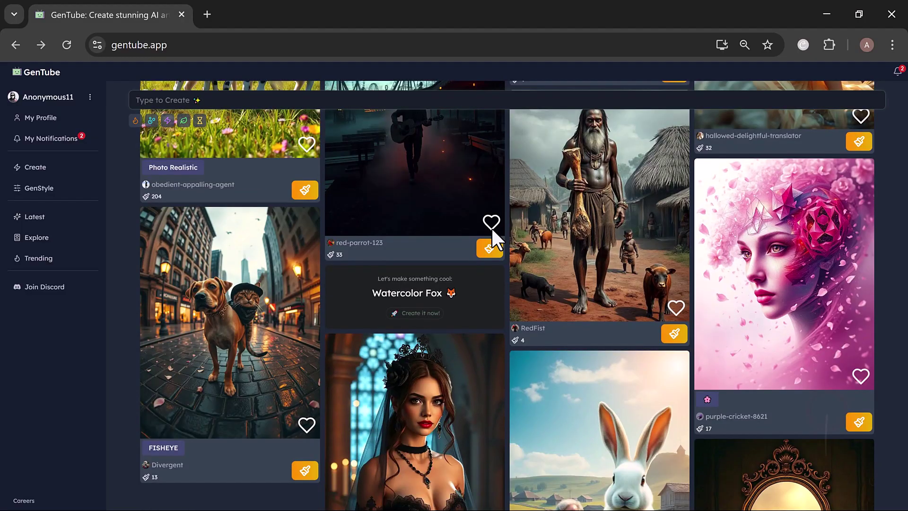
pyautogui.scroll(-4, 491, 229)
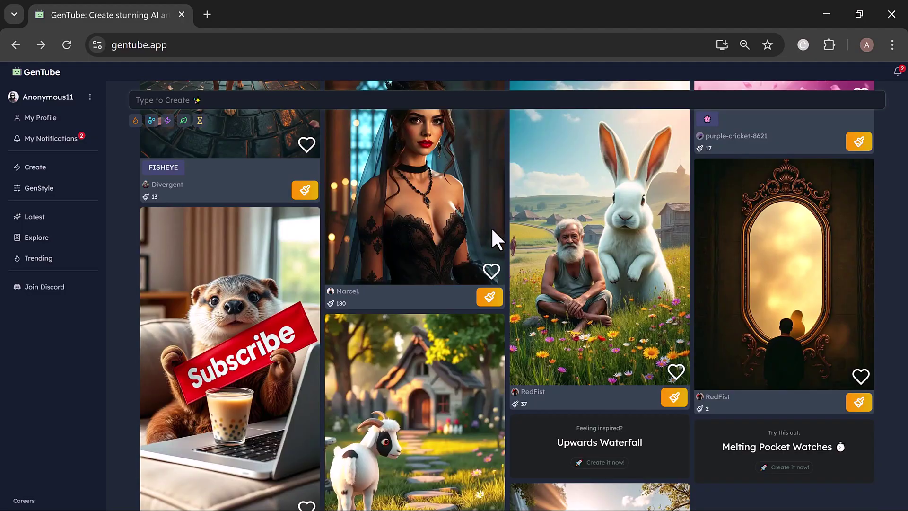
pyautogui.scroll(-3, 491, 230)
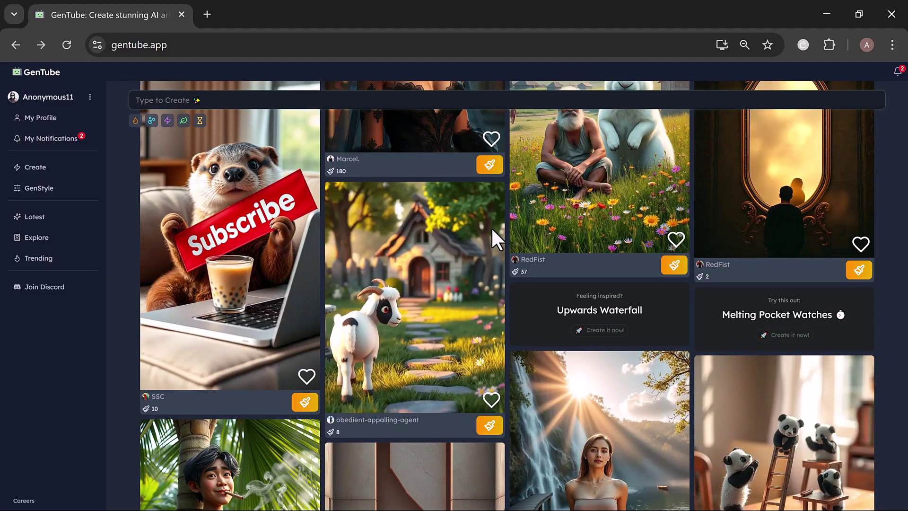
pyautogui.scroll(-5, 491, 230)
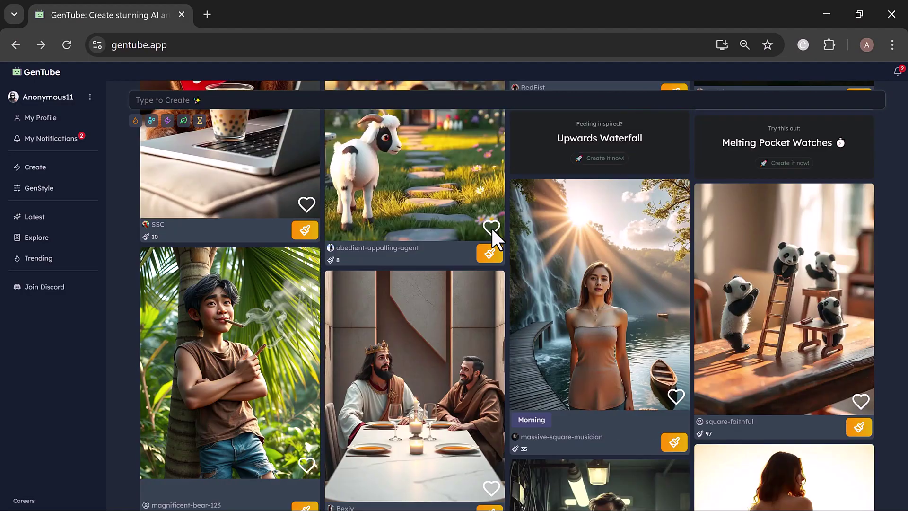